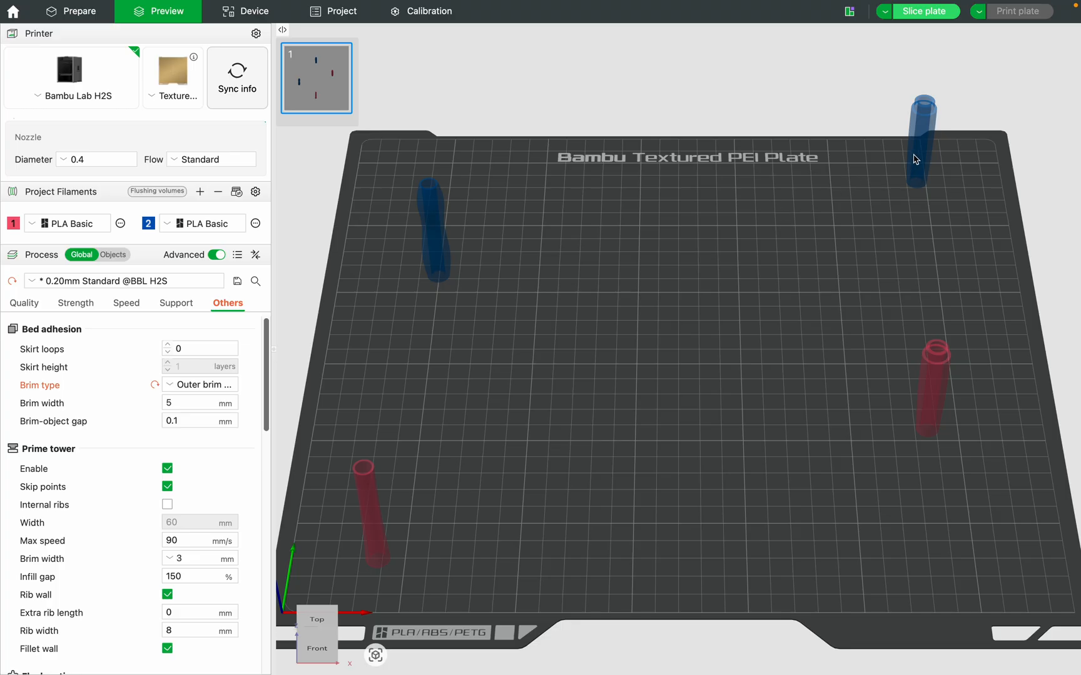
# Slice the current plate and look at the layer preview of the four pen parts.
pyautogui.click(916, 18)
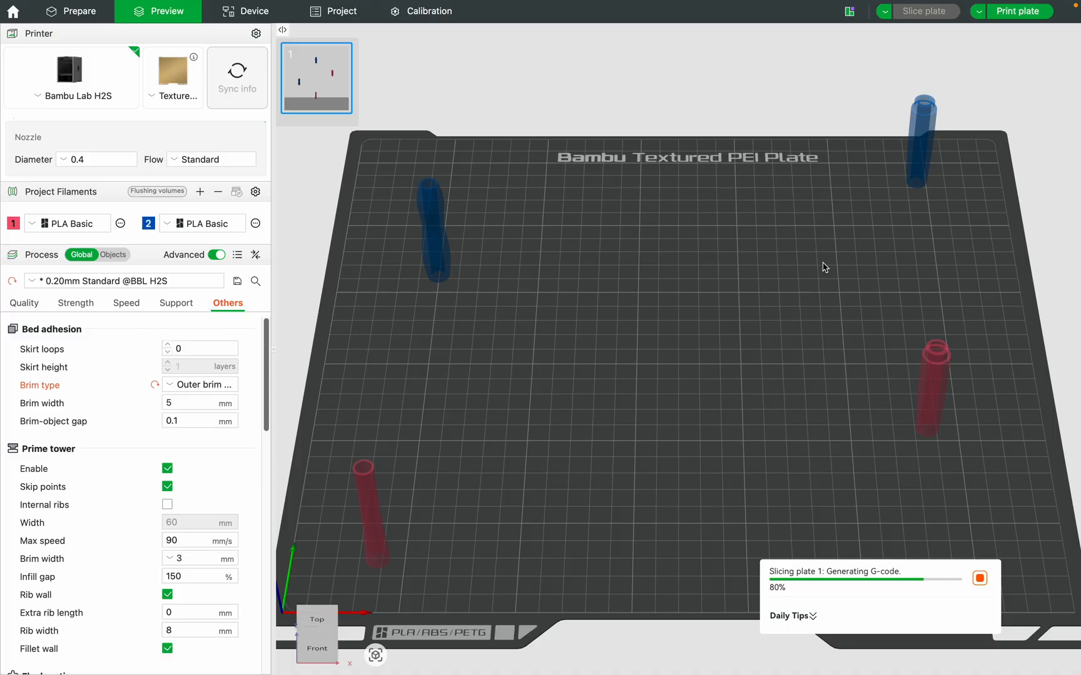
pyautogui.moveTo(1058, 112)
pyautogui.mouseDown()
pyautogui.moveTo(1053, 587)
pyautogui.moveTo(1038, 346)
pyautogui.moveTo(1059, 111)
pyautogui.mouseUp()
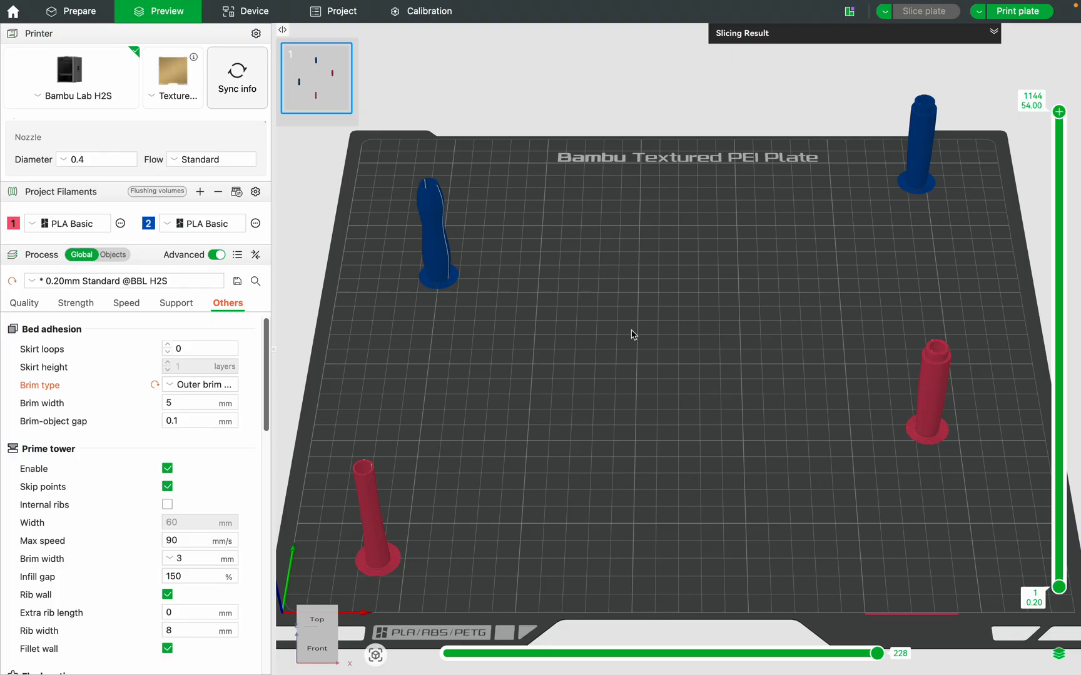
# Start a new project, discarding the unsaved changes to the current one.
pyautogui.click(78, 12)
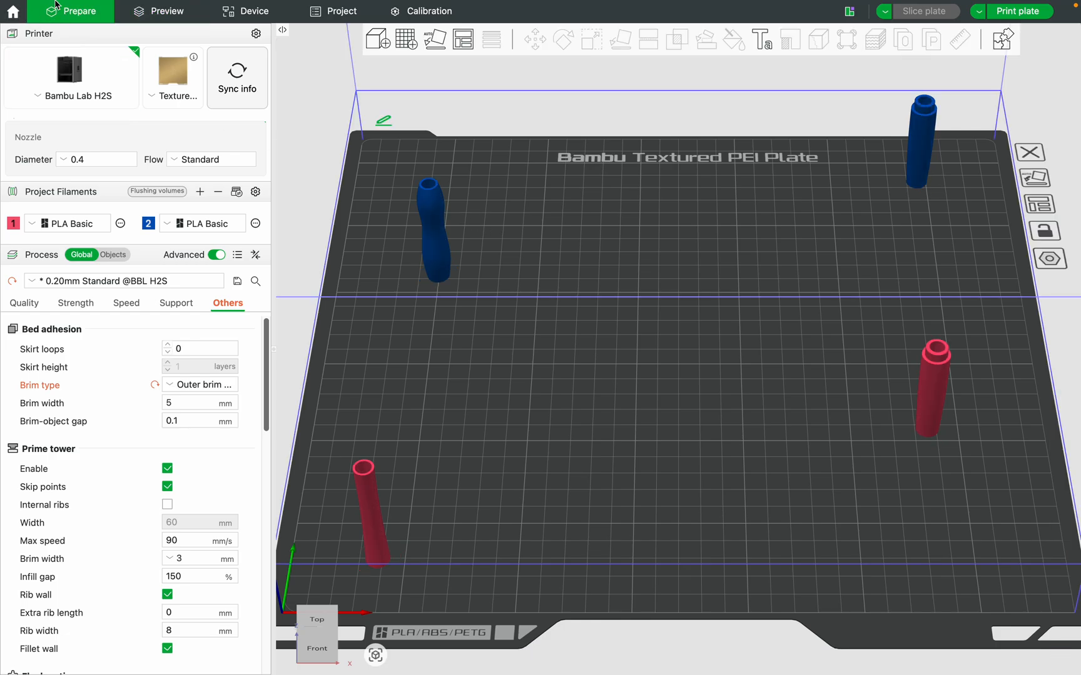
pyautogui.moveTo(68, 2)
pyautogui.click(110, 7)
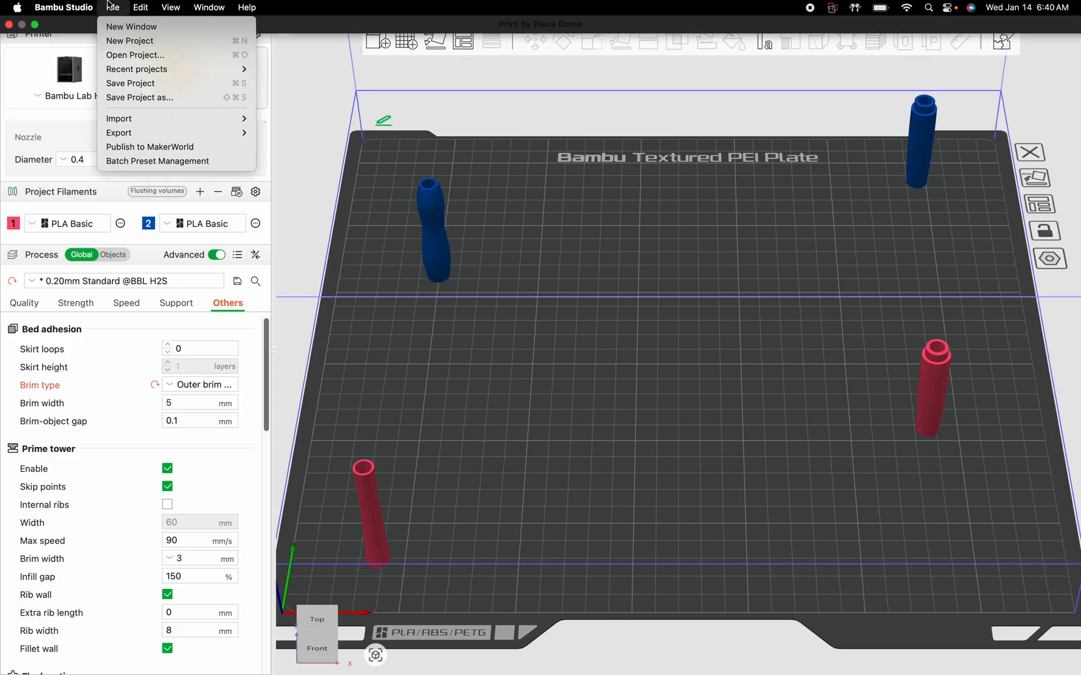
pyautogui.click(122, 45)
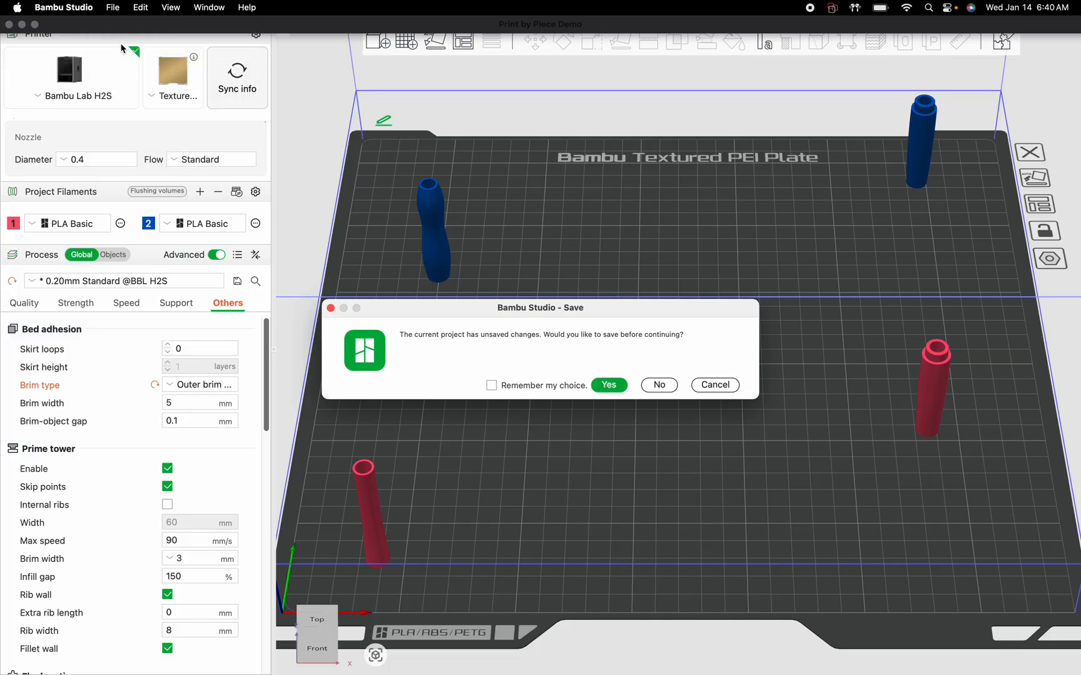
pyautogui.click(655, 391)
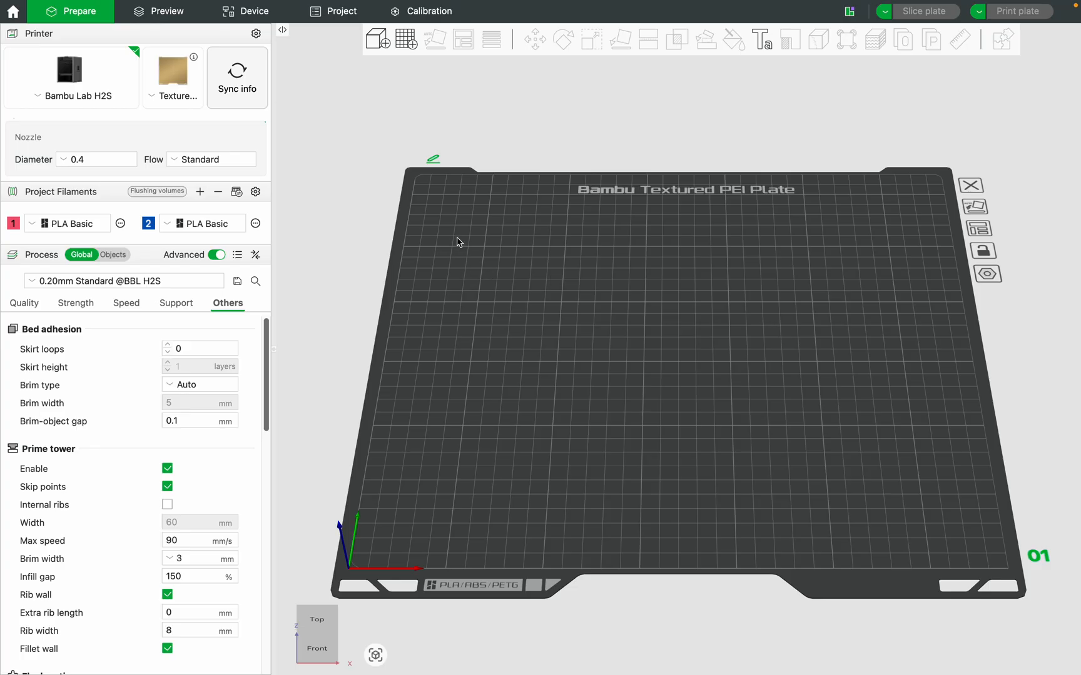
# Import 2026 STE- Pen Grip Convex.step, 2026 STE- Pen Grip Concave.step and 2026 STE Pen Clip Shell Convex.step as separate objects.
pyautogui.moveTo(92, 4)
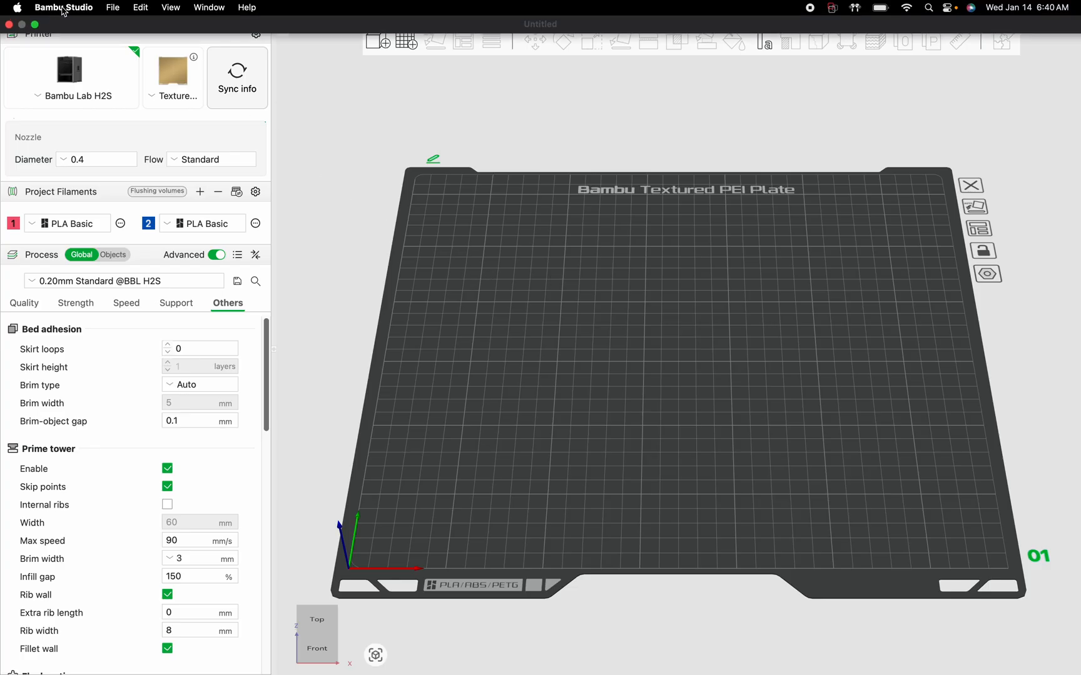
pyautogui.click(111, 8)
pyautogui.moveTo(152, 125)
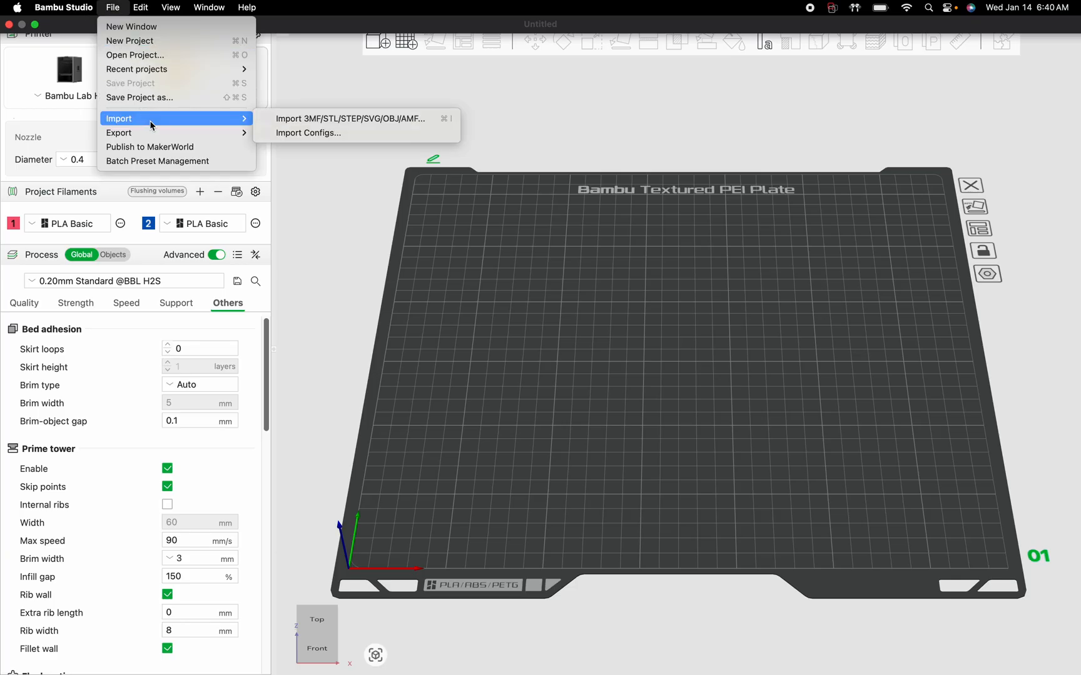
pyautogui.click(365, 121)
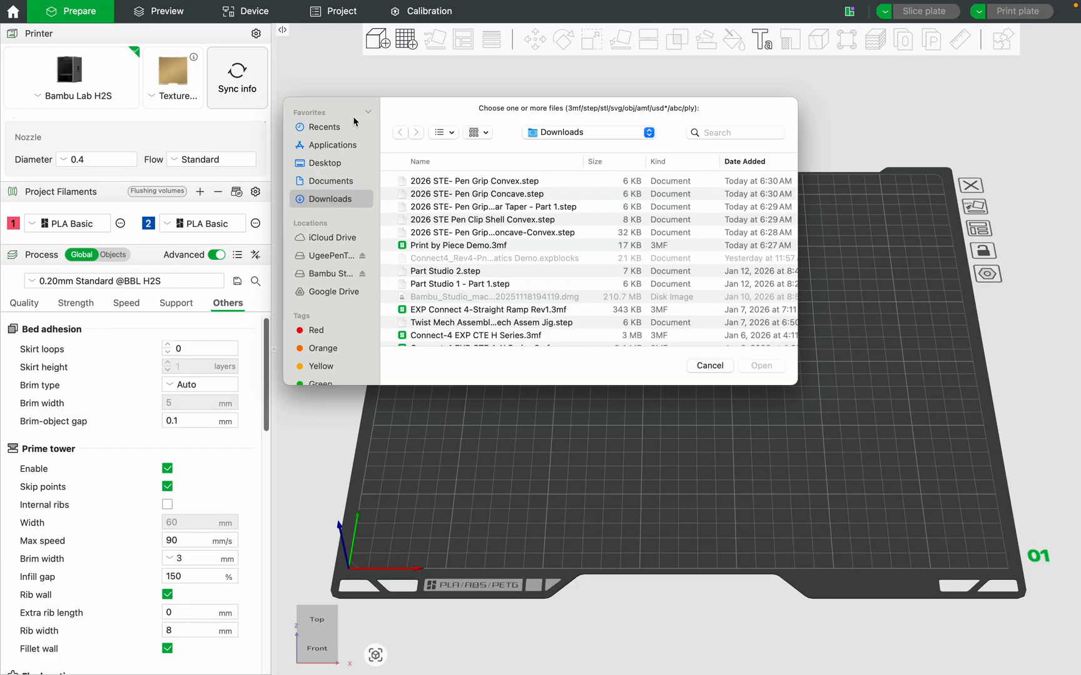
pyautogui.click(467, 182)
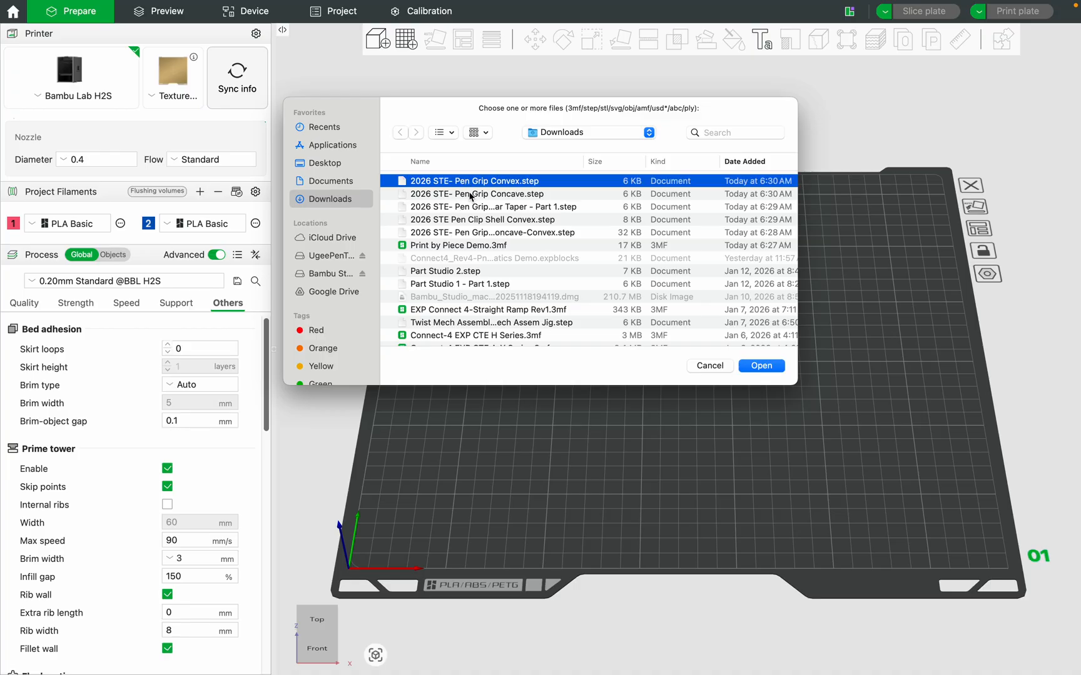
pyautogui.keyDown('shift'); pyautogui.click(470, 195); pyautogui.keyUp('shift')
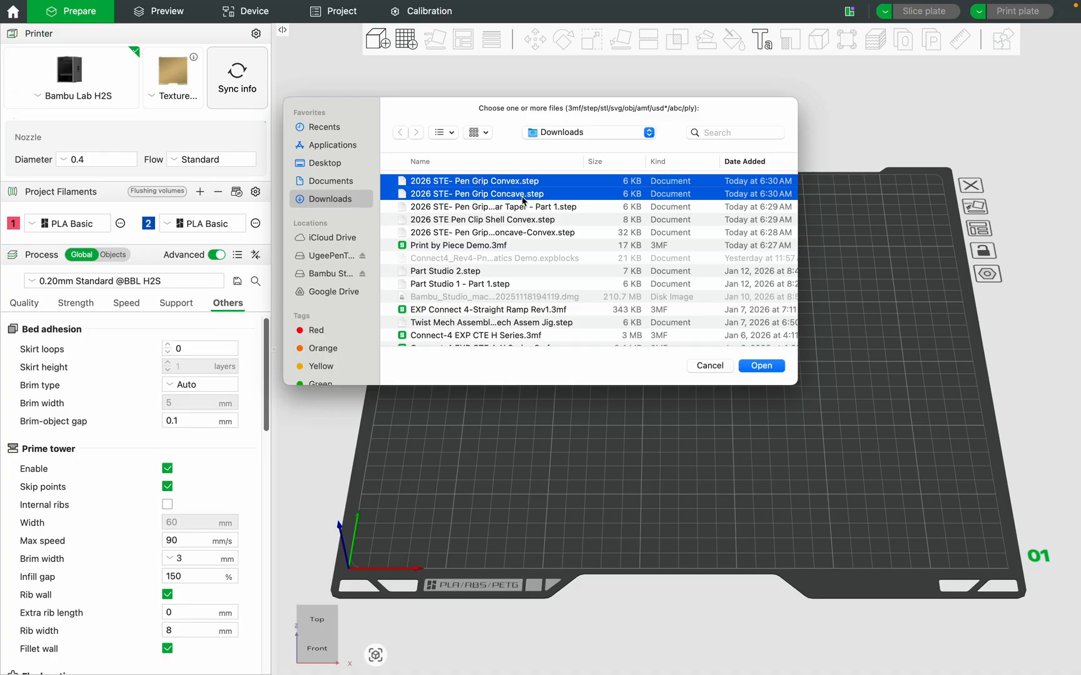
pyautogui.keyDown('super'); pyautogui.click(511, 224); pyautogui.keyUp('super')
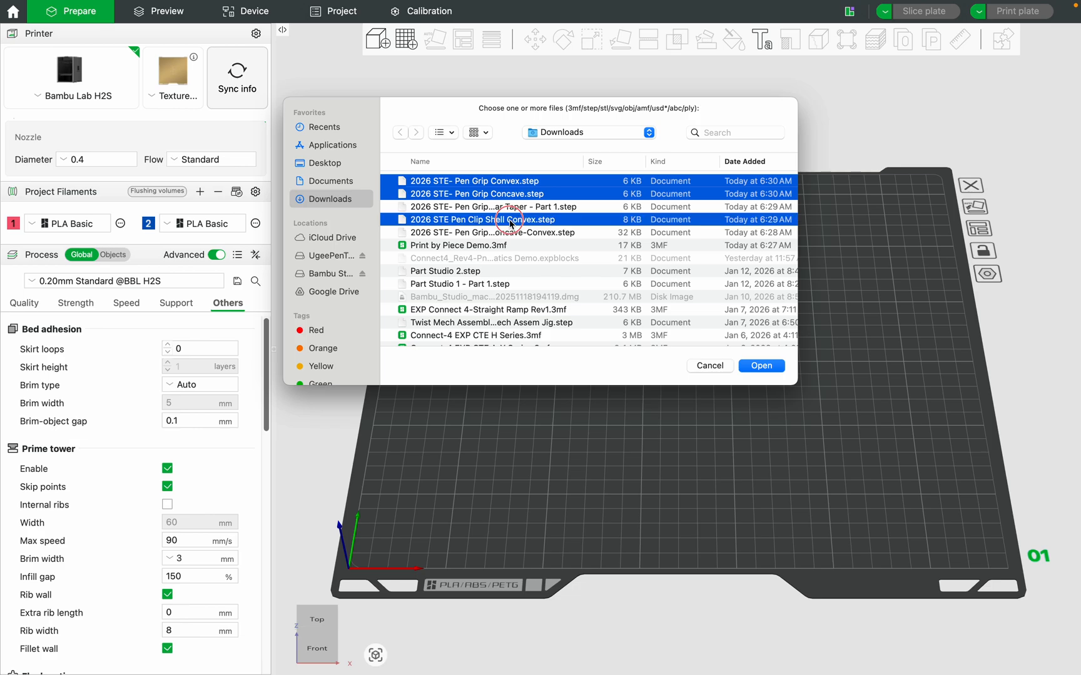
pyautogui.click(768, 371)
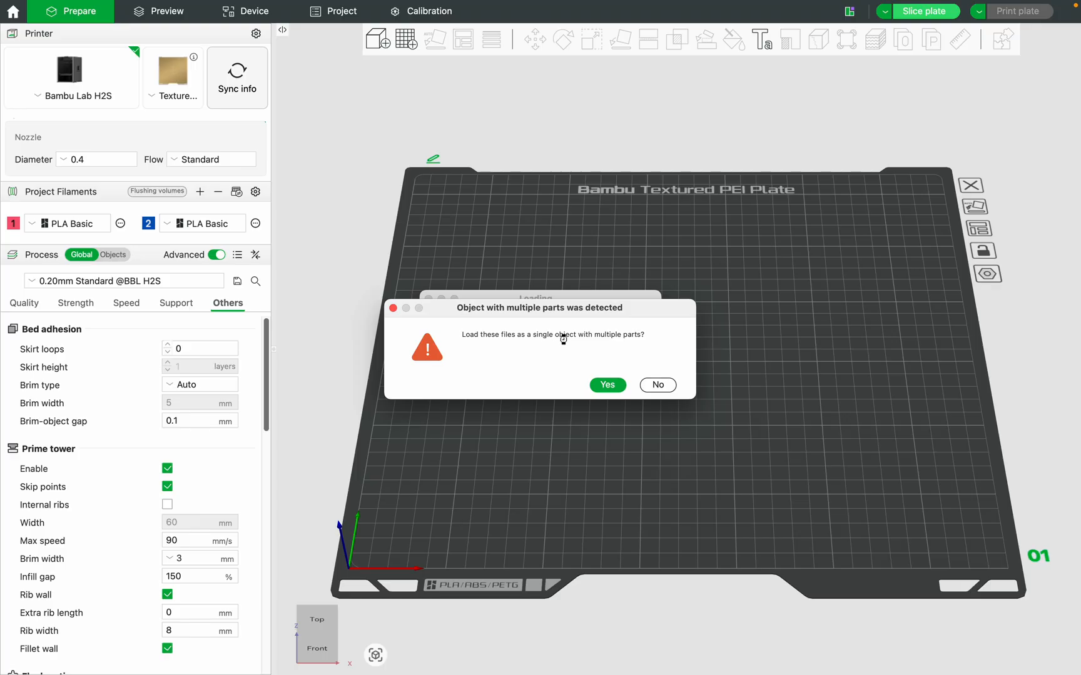
pyautogui.click(658, 385)
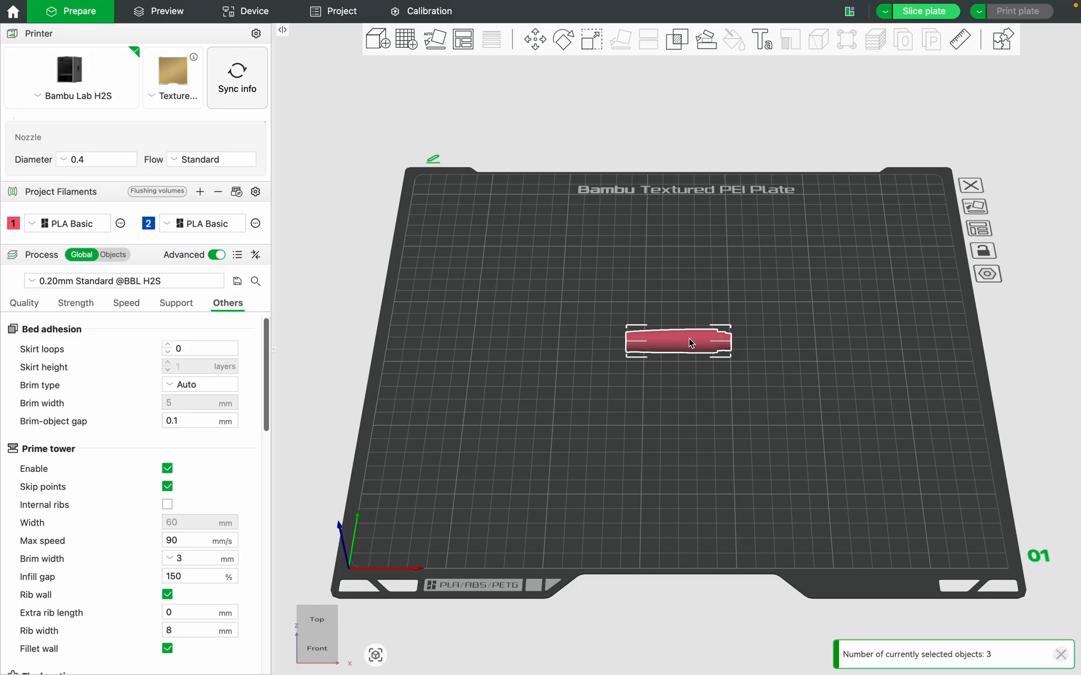
# Shift the three overlapping imported parts together near the middle of the plate and deselect them.
pyautogui.moveTo(685, 342); pyautogui.dragTo(707, 342)
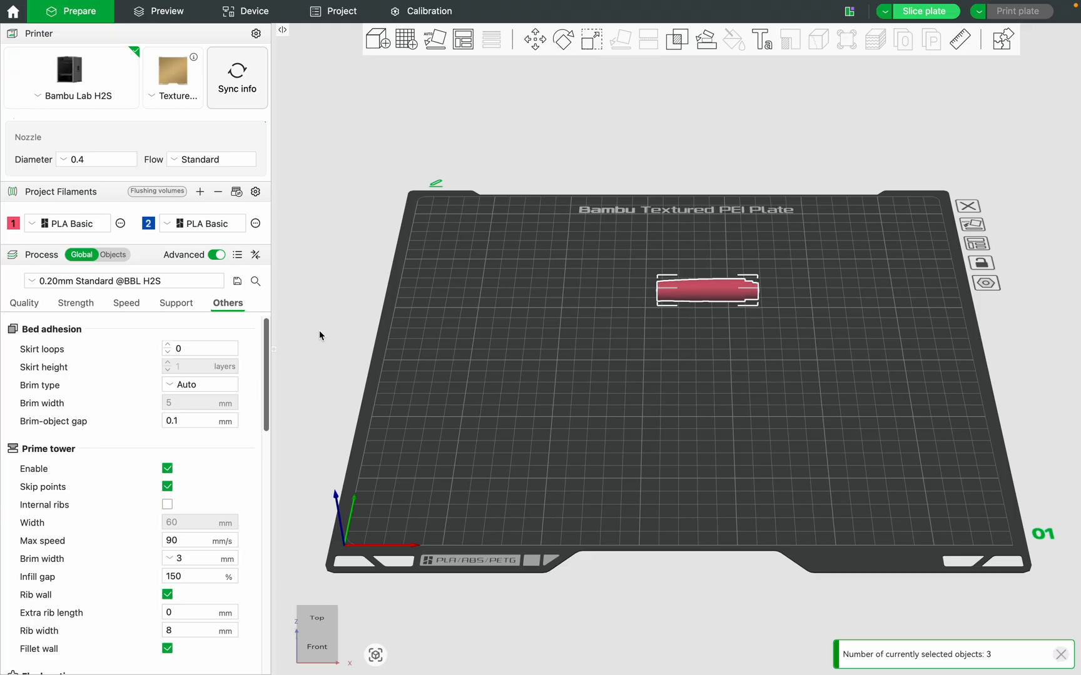
pyautogui.moveTo(319, 330); pyautogui.dragTo(323, 341)
pyautogui.moveTo(435, 384)
pyautogui.mouseDown()
pyautogui.moveTo(434, 451)
pyautogui.moveTo(434, 388)
pyautogui.mouseUp()
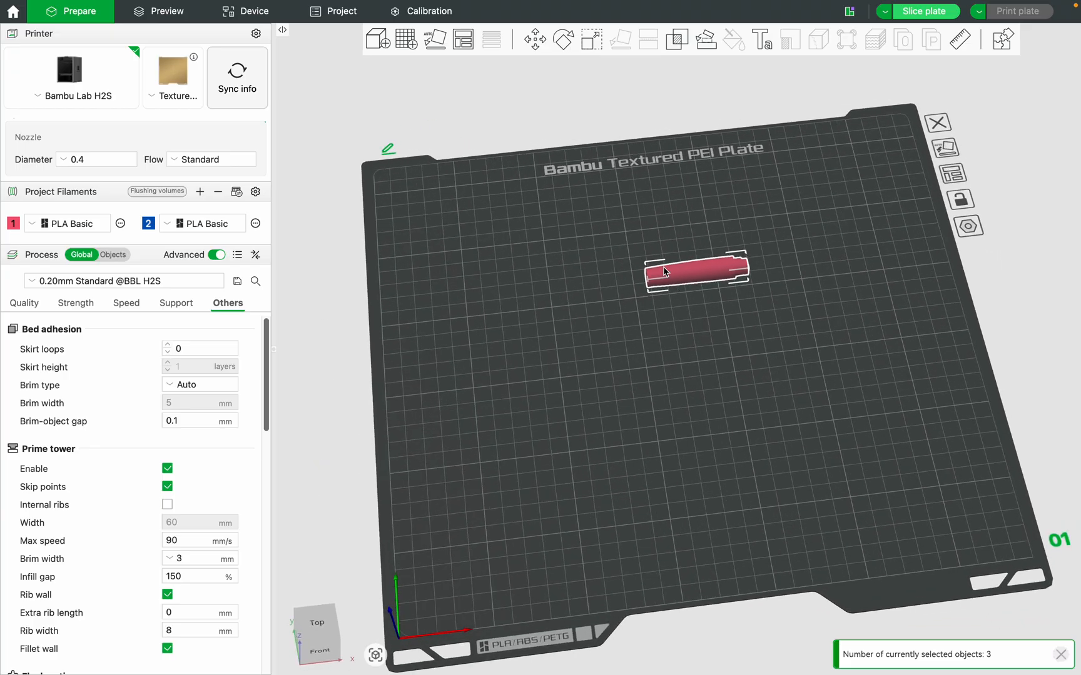
pyautogui.moveTo(664, 280); pyautogui.dragTo(631, 322)
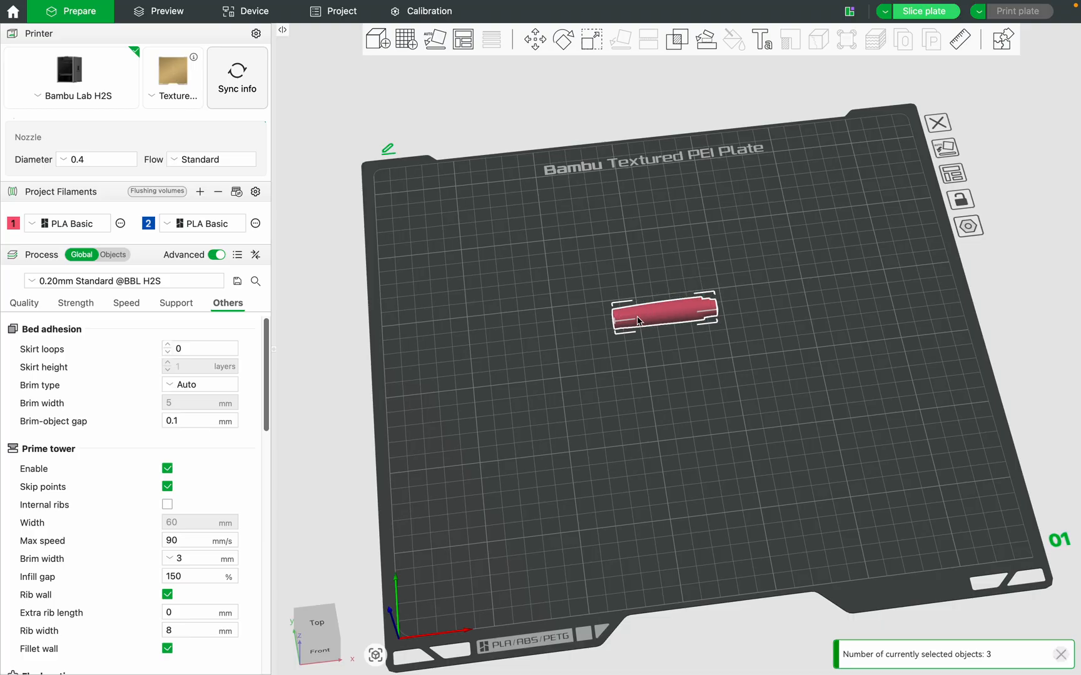
pyautogui.click(550, 120)
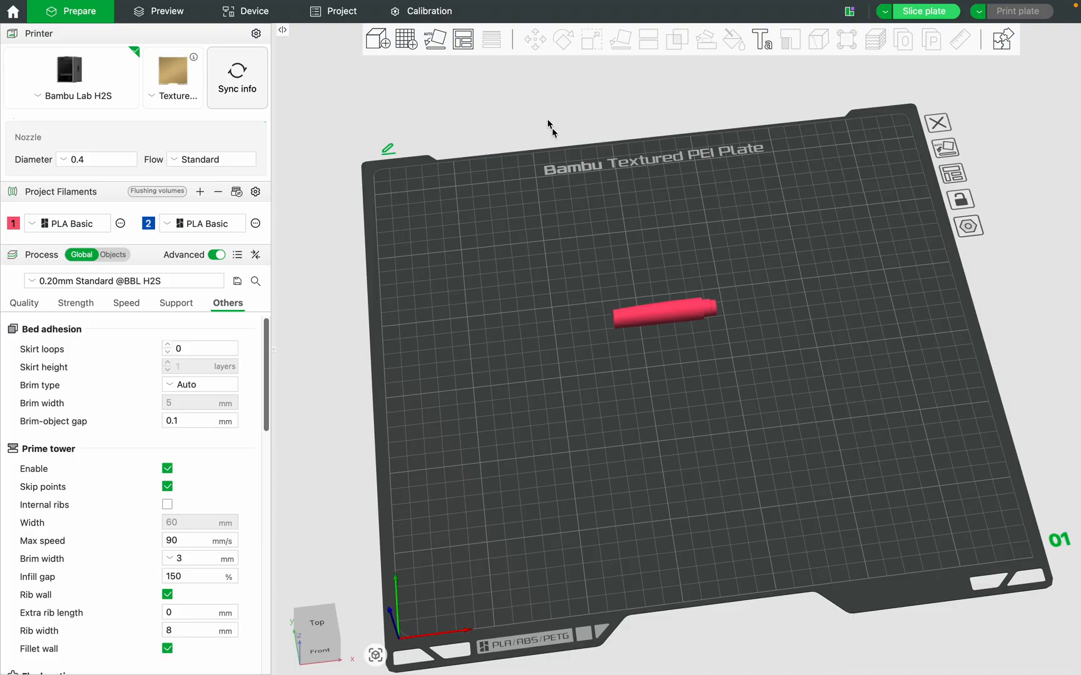
# Spread the overlapping parts apart, with the clip shell at the plate's rear right, convex grip rear left and concave grip front left.
pyautogui.click(670, 317)
pyautogui.hotkey('ctrl', 'c')
pyautogui.hotkey('ctrl', 'v')
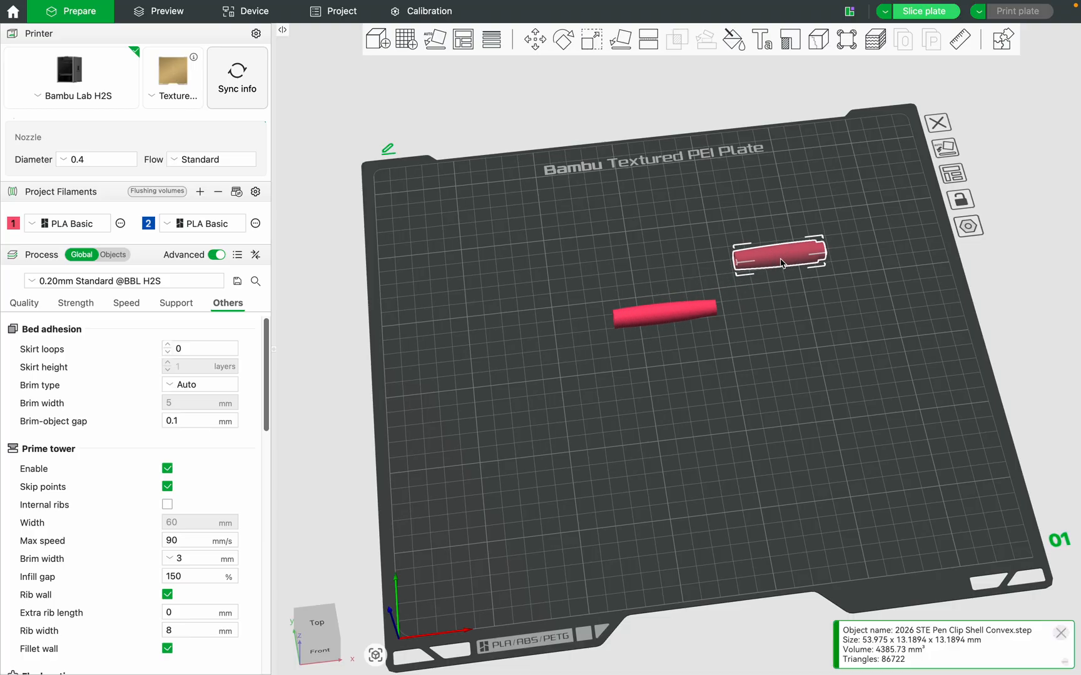
pyautogui.click(672, 316)
pyautogui.hotkey('ctrl', 'c')
pyautogui.hotkey('ctrl', 'v')
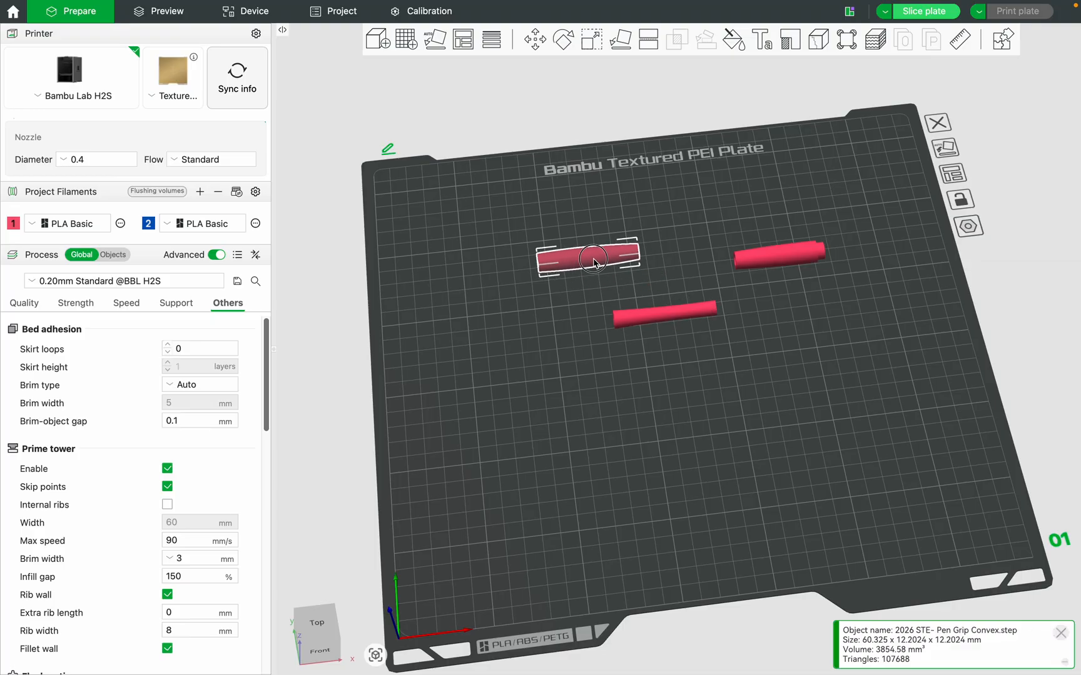
pyautogui.click(657, 316)
pyautogui.moveTo(660, 327); pyautogui.dragTo(585, 410)
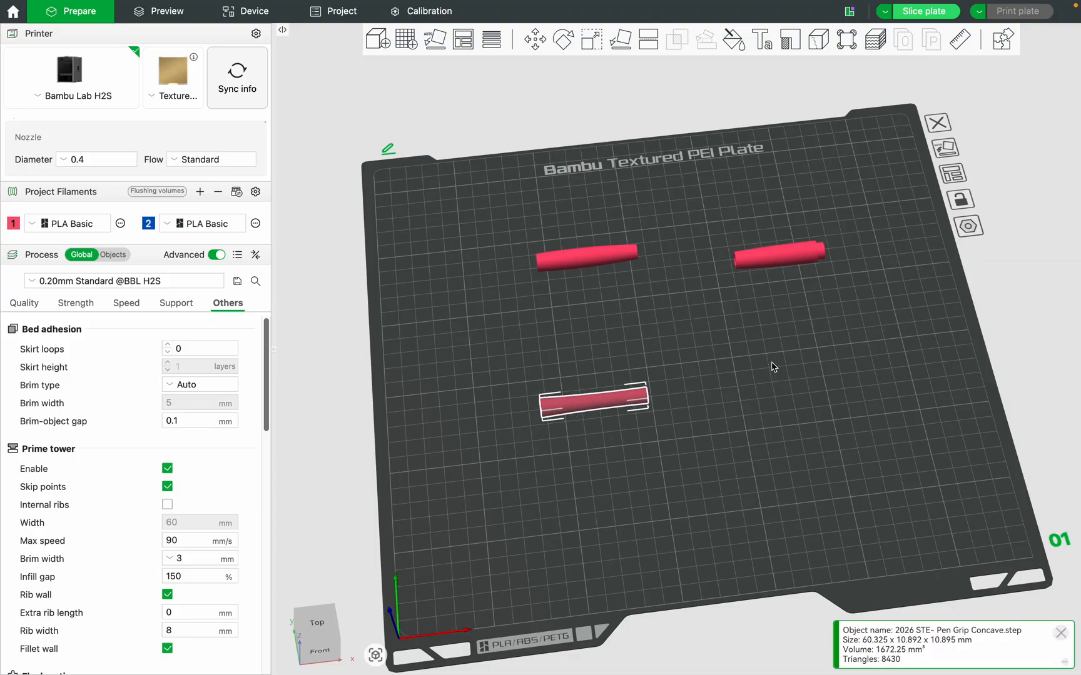
# Duplicate the pen clip shell and place the copy in front of the original on the plate.
pyautogui.click(783, 263)
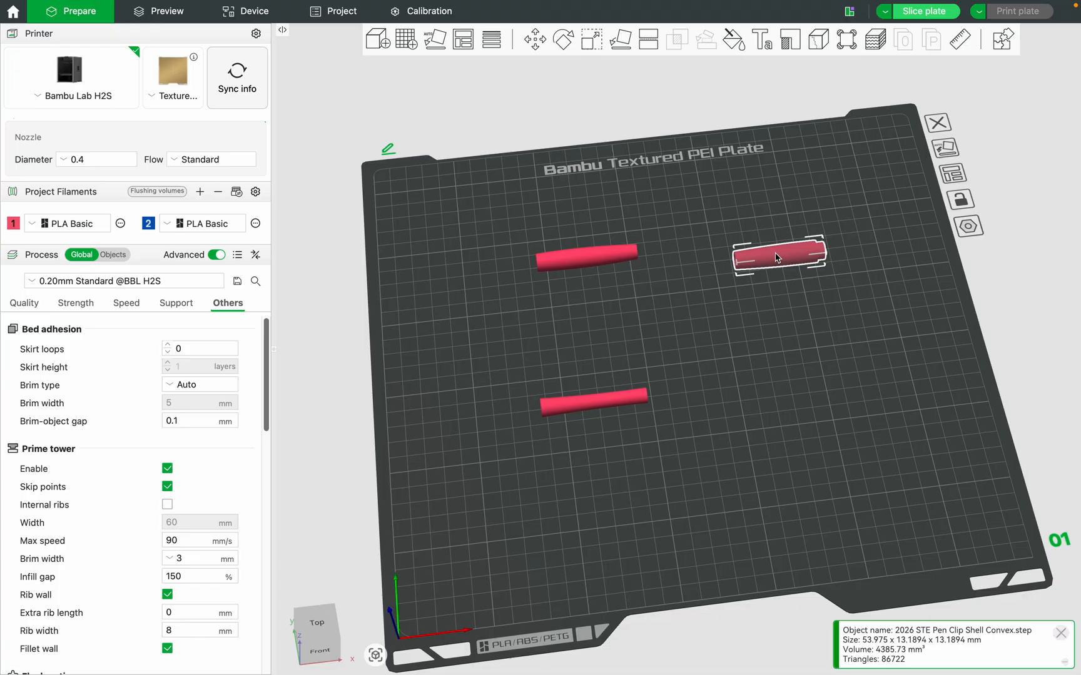
pyautogui.press('super+v')
pyautogui.moveTo(776, 236); pyautogui.dragTo(801, 375)
pyautogui.moveTo(836, 419); pyautogui.dragTo(845, 423)
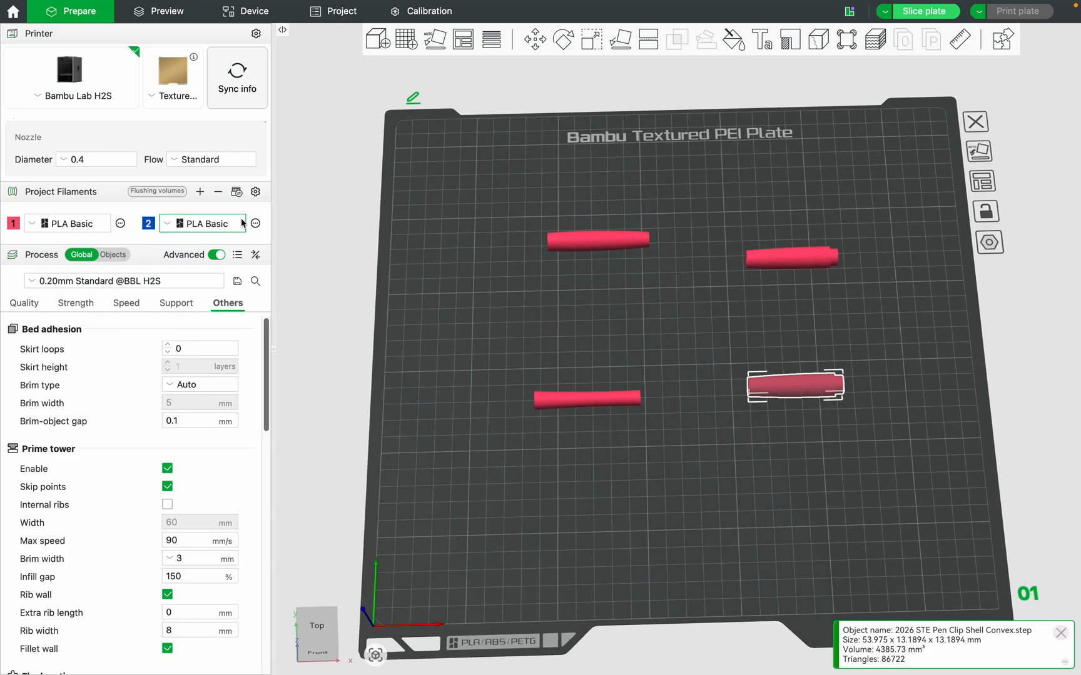
# Replace the second project filament with a new blue PLA Basic and assign it to the convex pen grip.
pyautogui.click(218, 193)
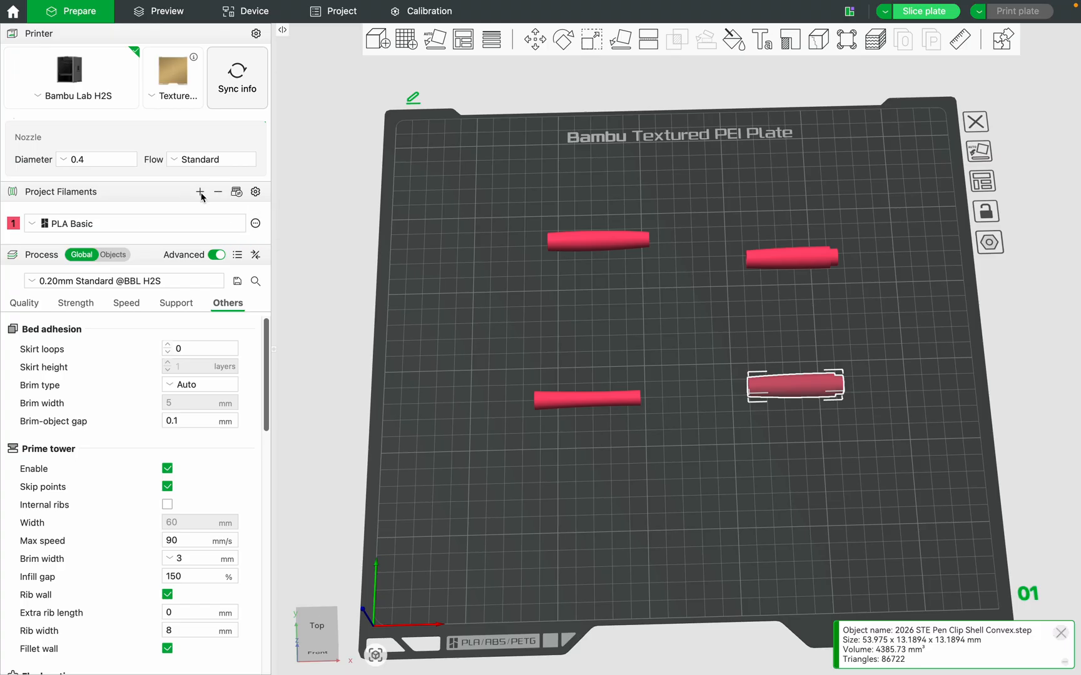
pyautogui.click(200, 192)
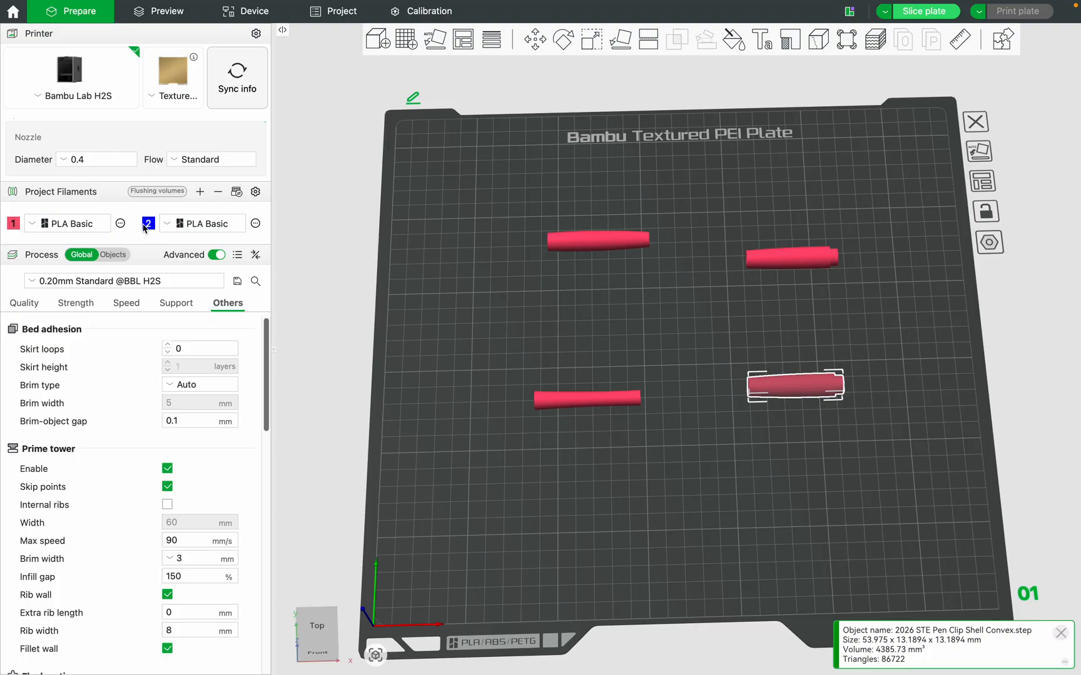
pyautogui.click(607, 247)
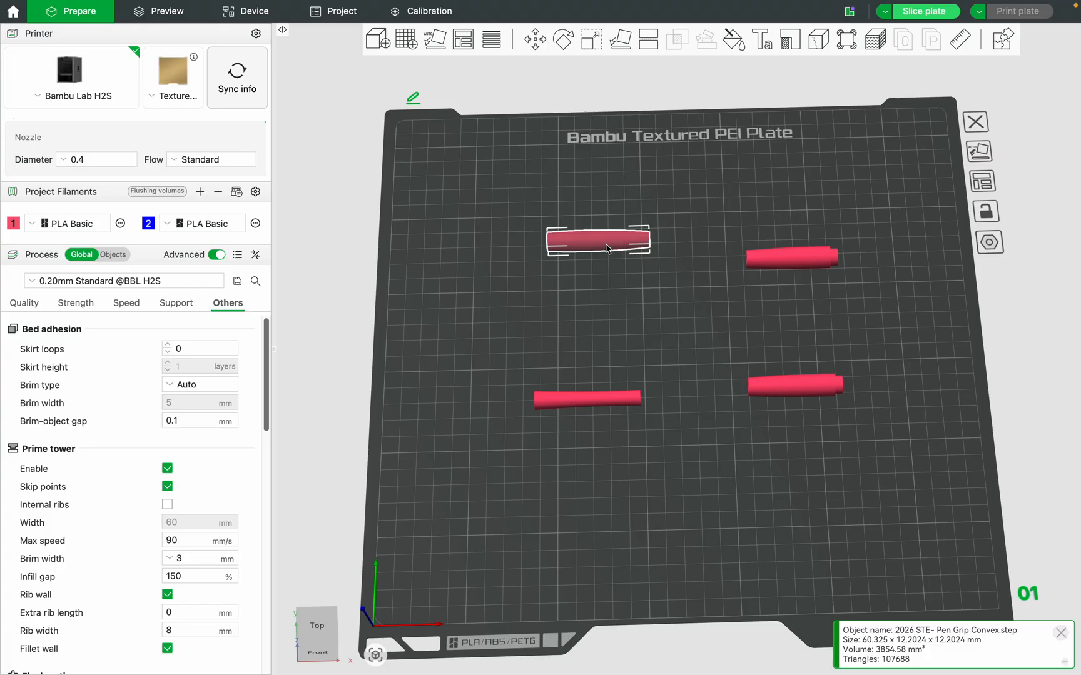
pyautogui.rightClick(607, 247)
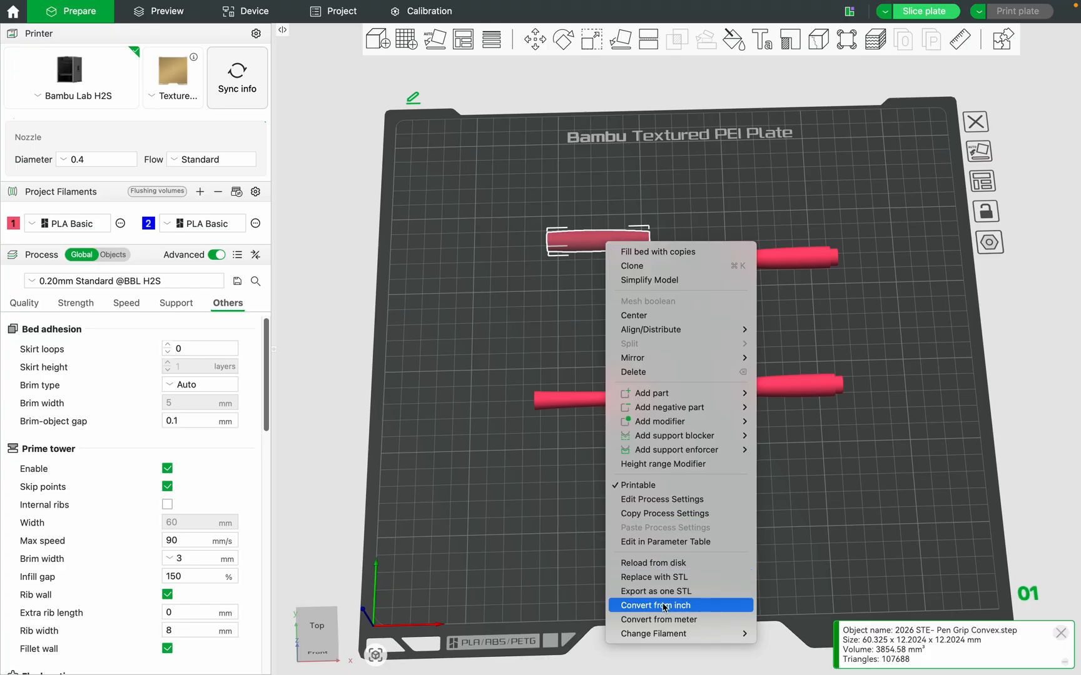
pyautogui.moveTo(688, 635)
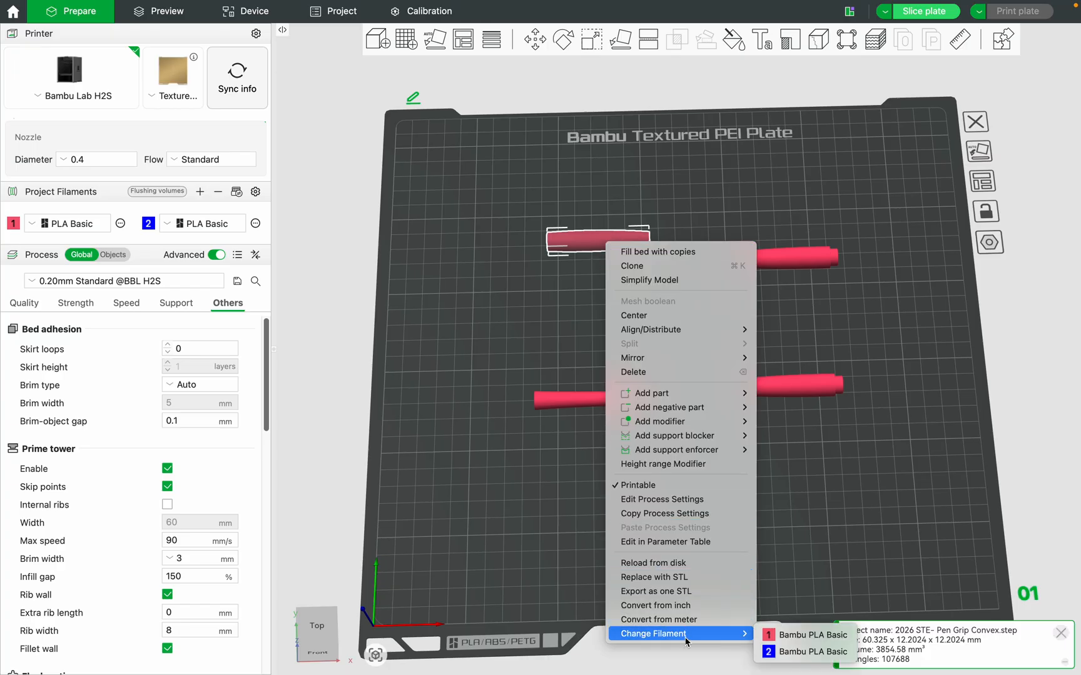
pyautogui.click(776, 653)
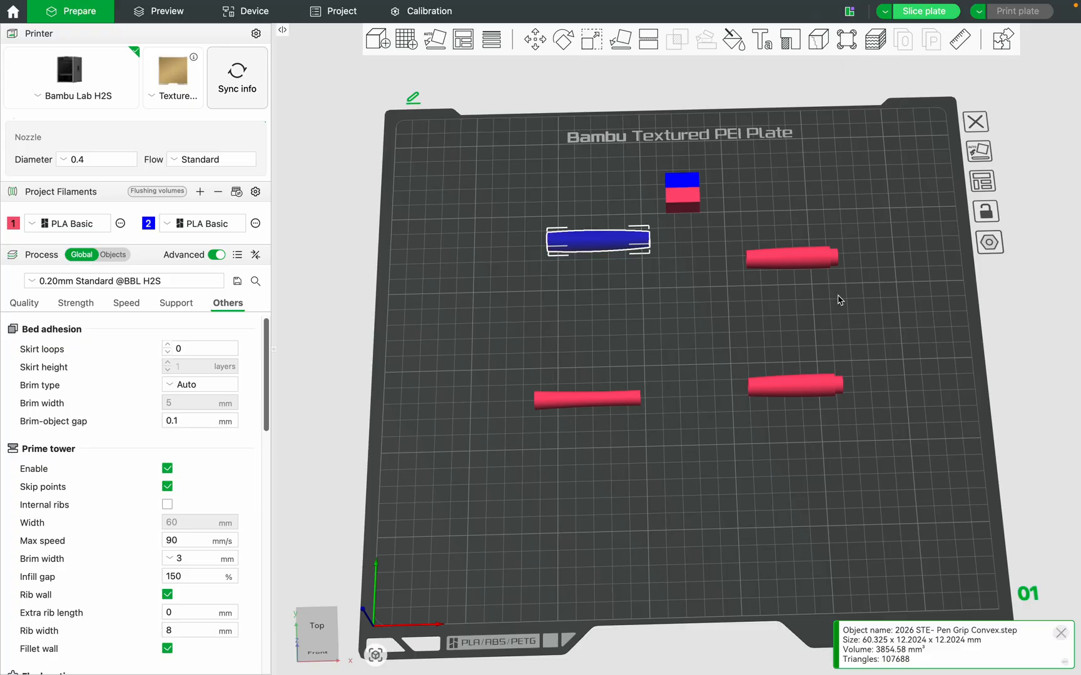
# Change the rear clip shell to blue filament 2, Bambu PLA Basic, and deselect it.
pyautogui.click(806, 265)
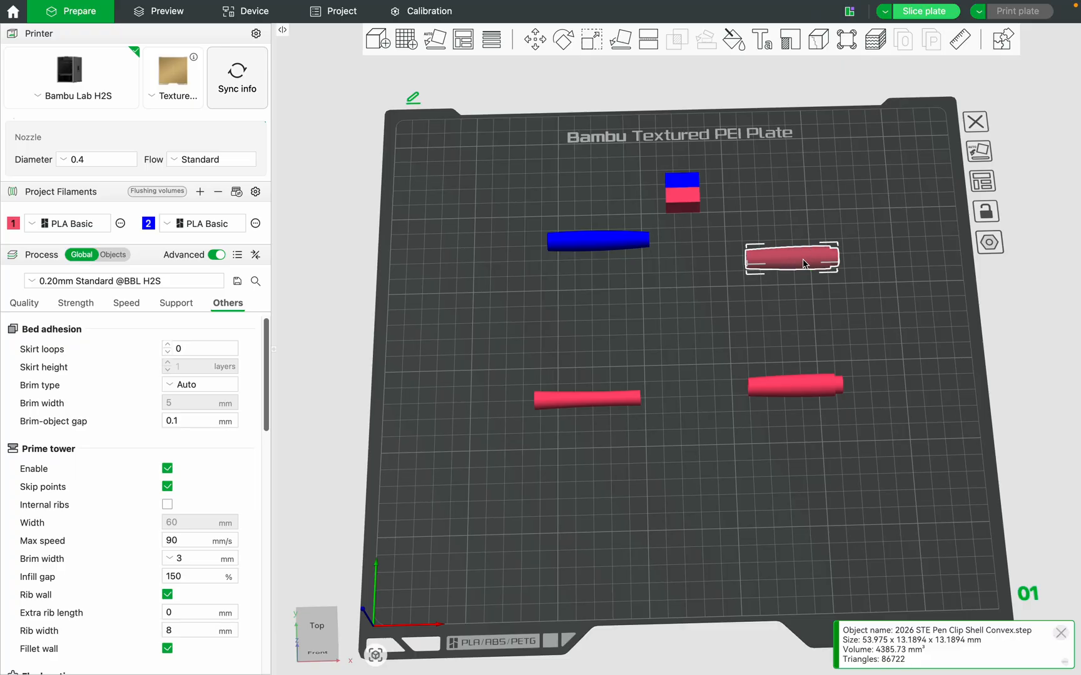
pyautogui.rightClick(805, 265)
pyautogui.moveTo(924, 667)
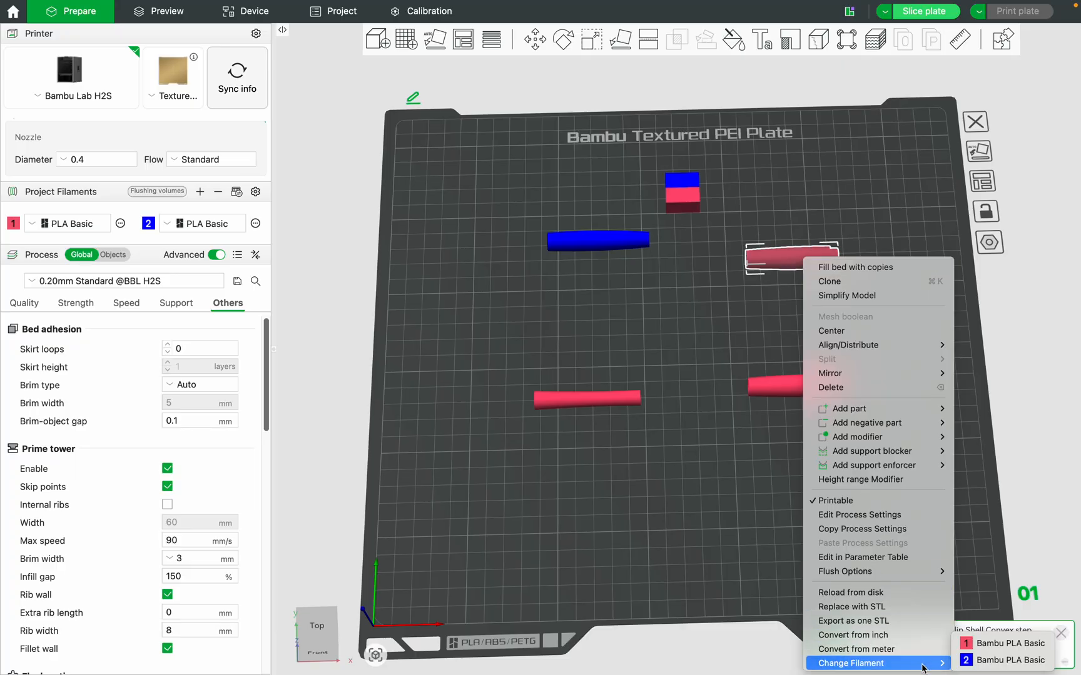
pyautogui.click(1008, 660)
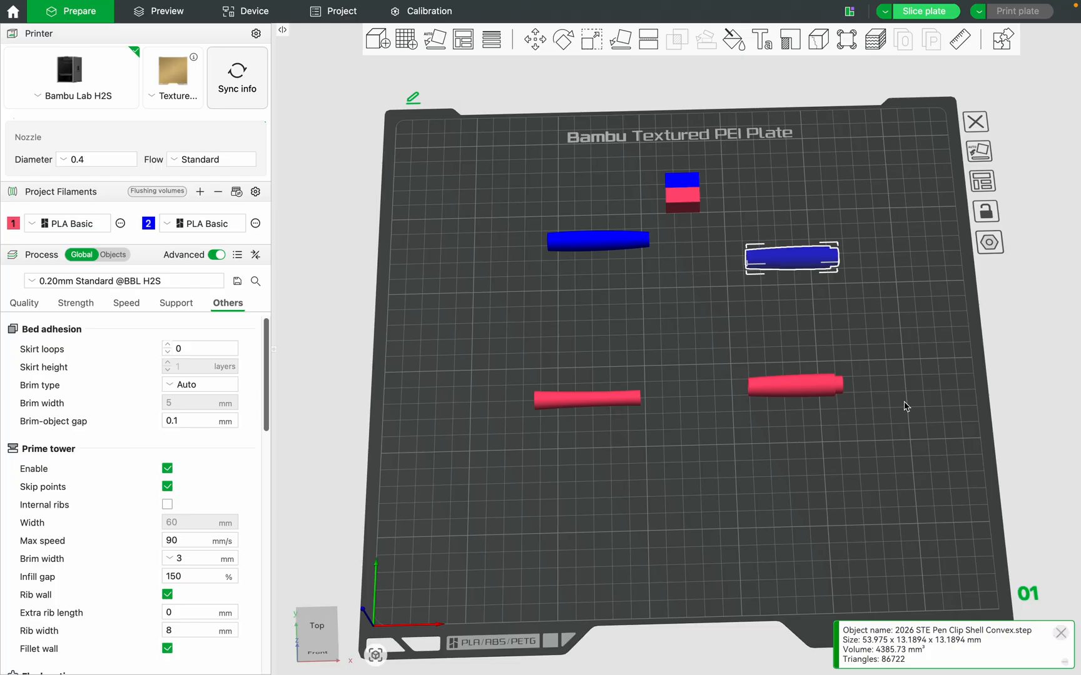
pyautogui.click(897, 386)
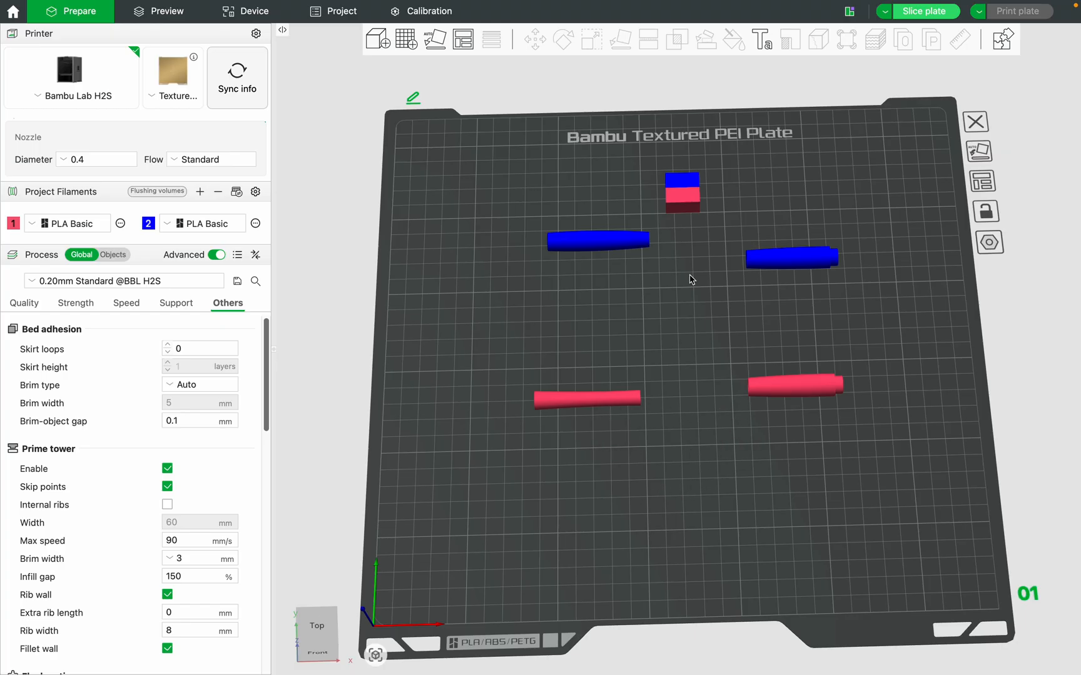
# Stand the red pen clip shell upright on its wide end face using Lay on Face.
pyautogui.click(773, 390)
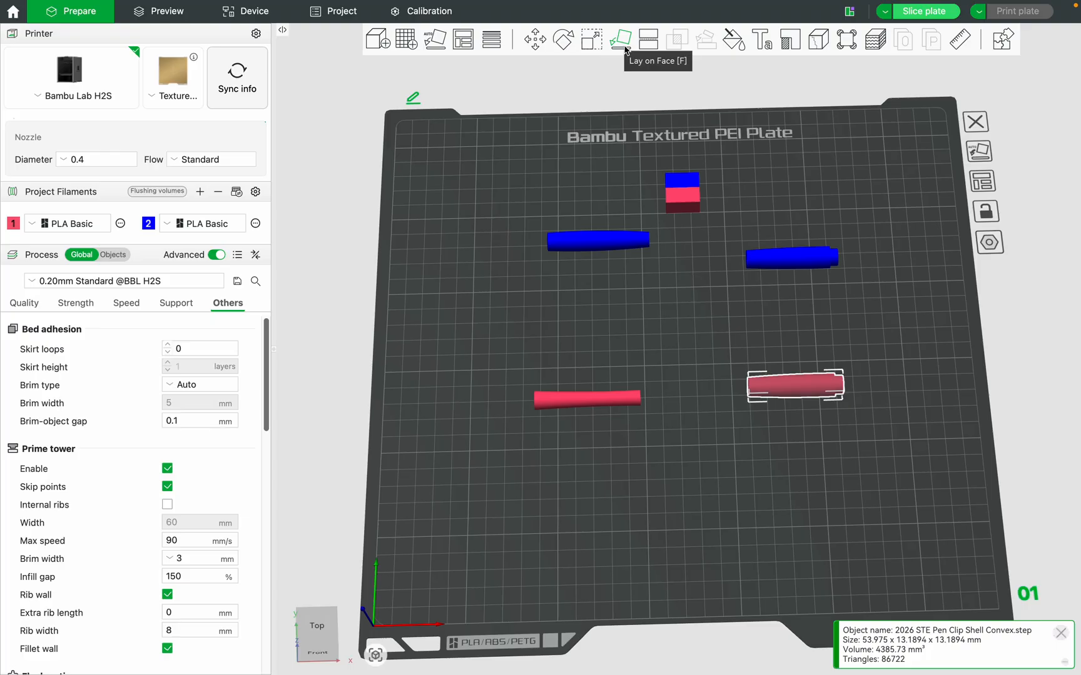
pyautogui.click(626, 50)
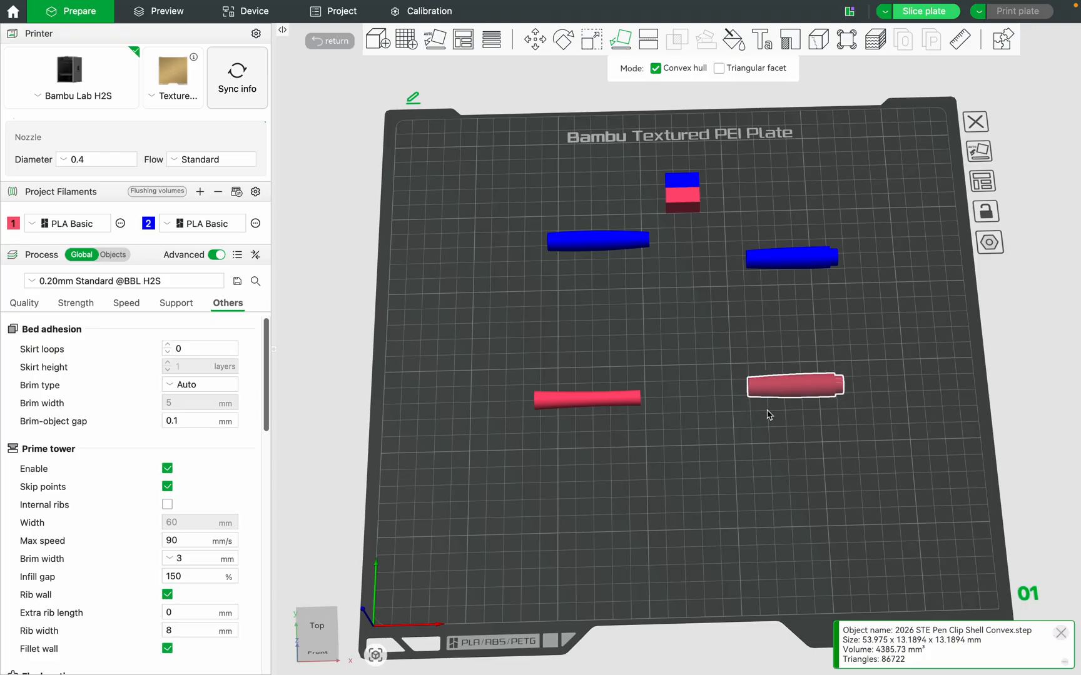
pyautogui.moveTo(724, 468); pyautogui.dragTo(721, 357)
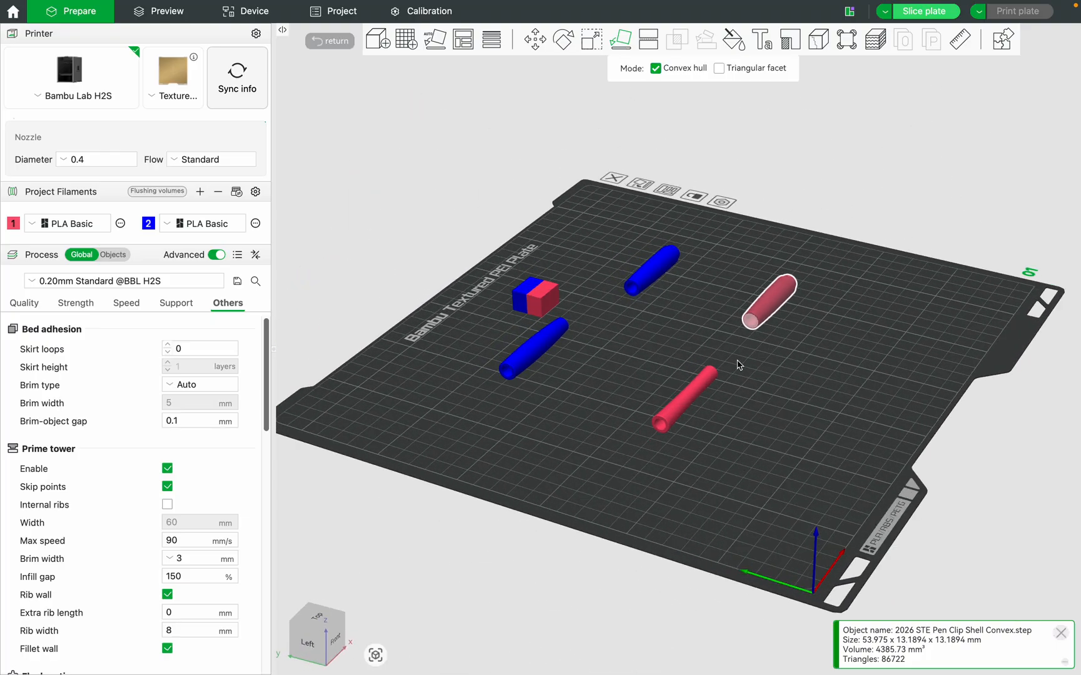
pyautogui.click(750, 326)
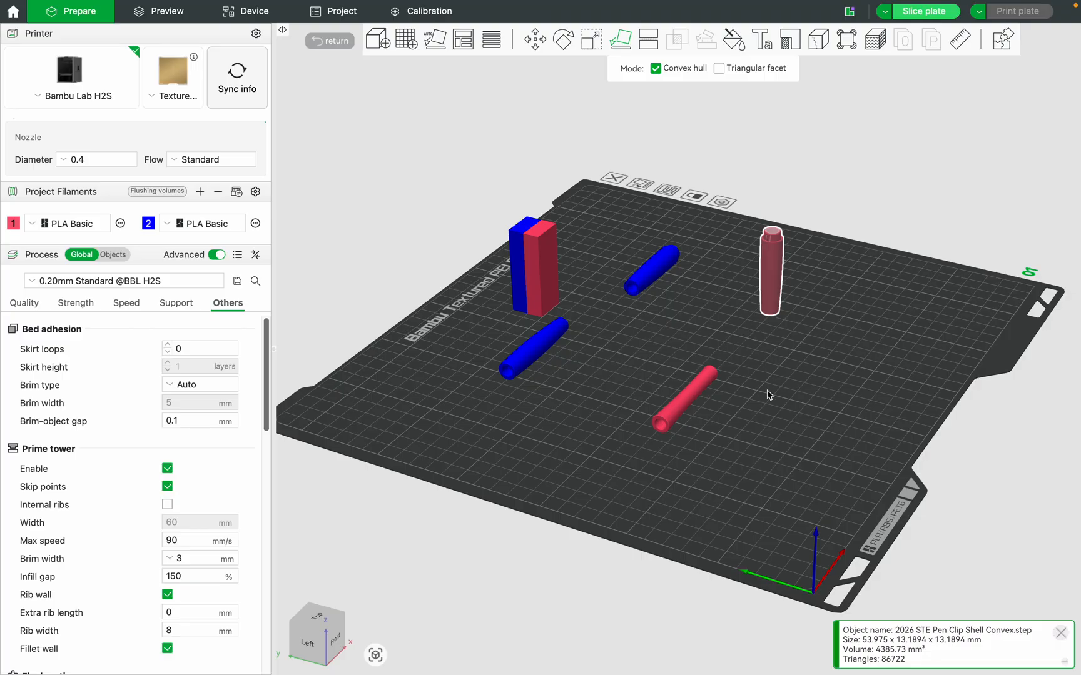
# Lay the concave grip, convex grip and blue clip shell on their end faces so all three stand upright.
pyautogui.click(677, 423)
pyautogui.click(664, 433)
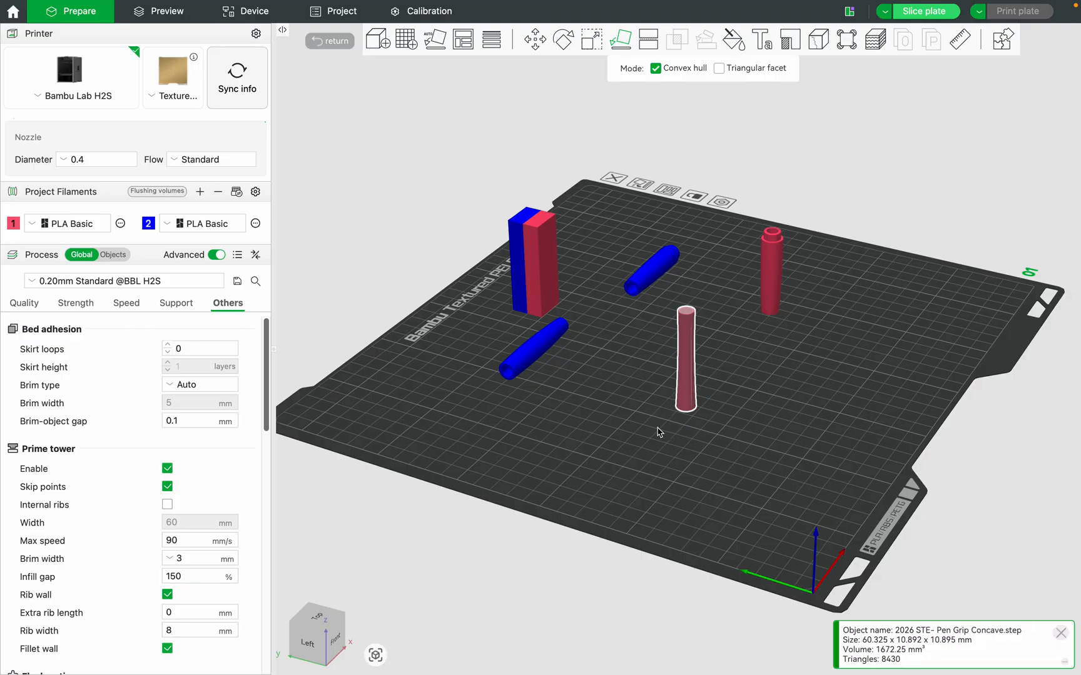
pyautogui.click(519, 369)
pyautogui.click(517, 370)
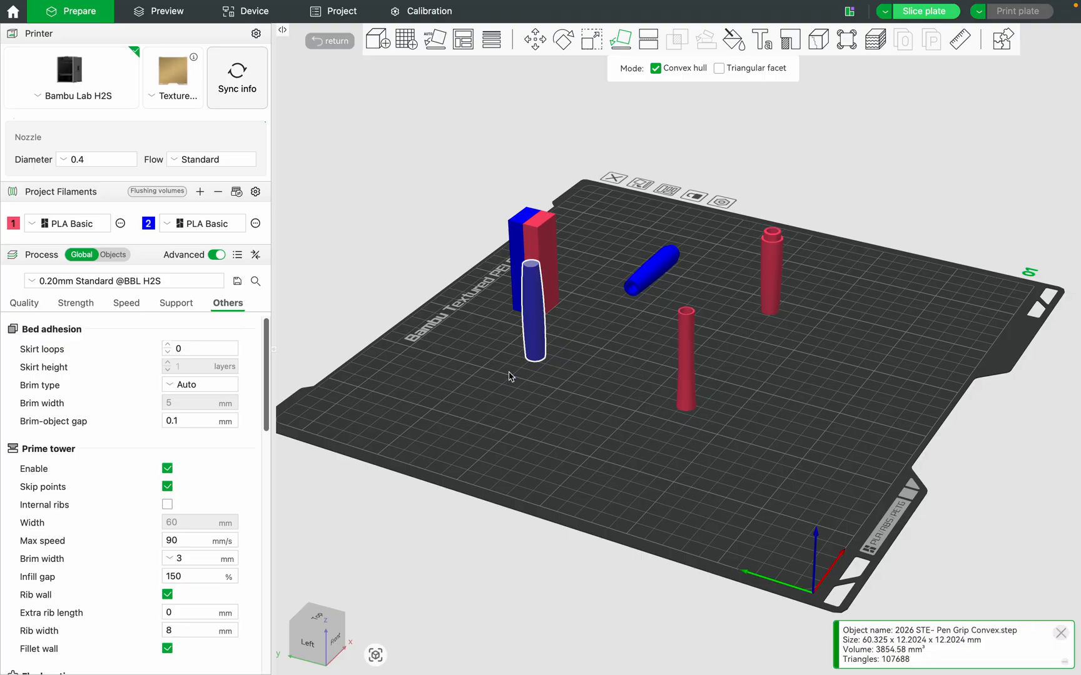
pyautogui.click(642, 298)
pyautogui.click(636, 295)
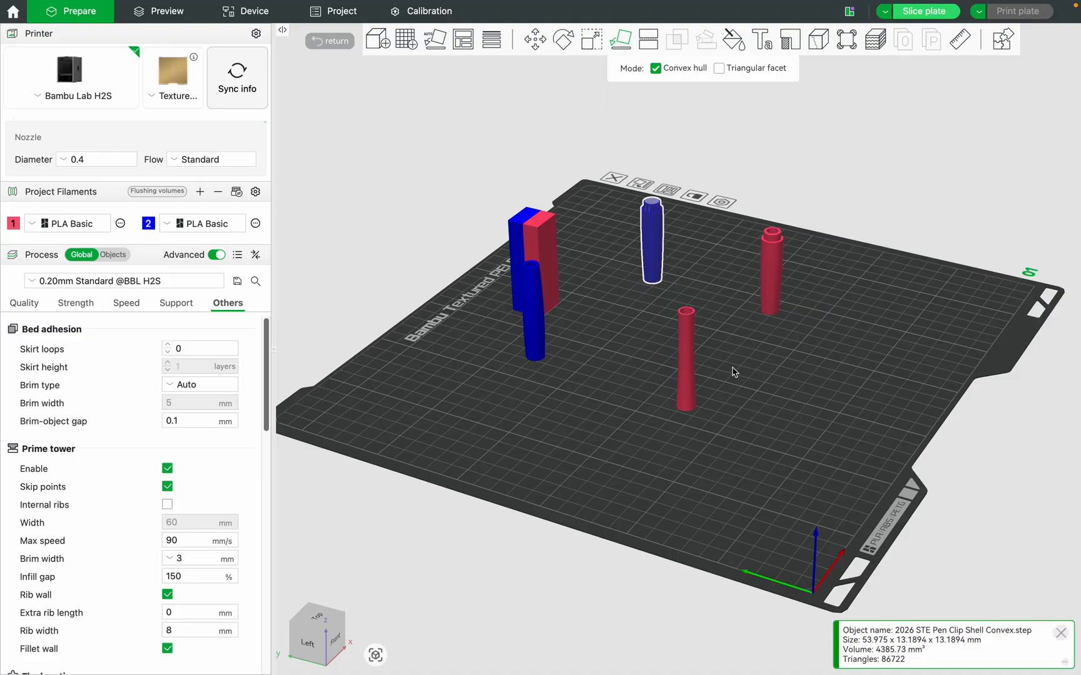
# Examine the upright parts up close, from above and at an angle to check their orientation and spacing on the plate.
pyautogui.scroll(5, 645, 211)
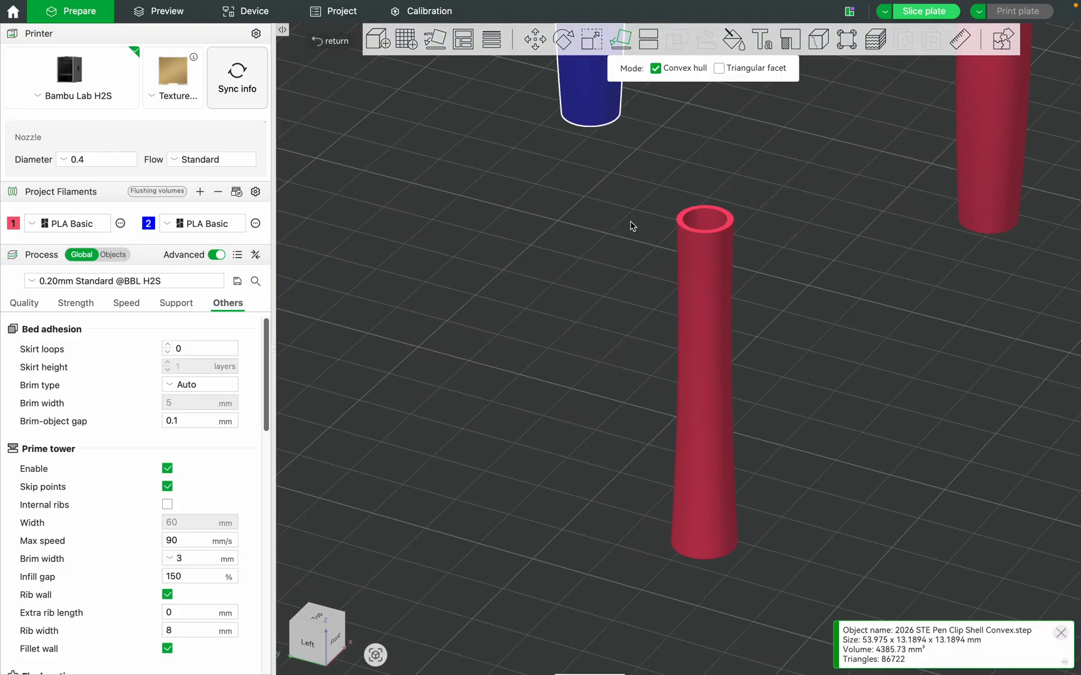
pyautogui.scroll(-5, 630, 228)
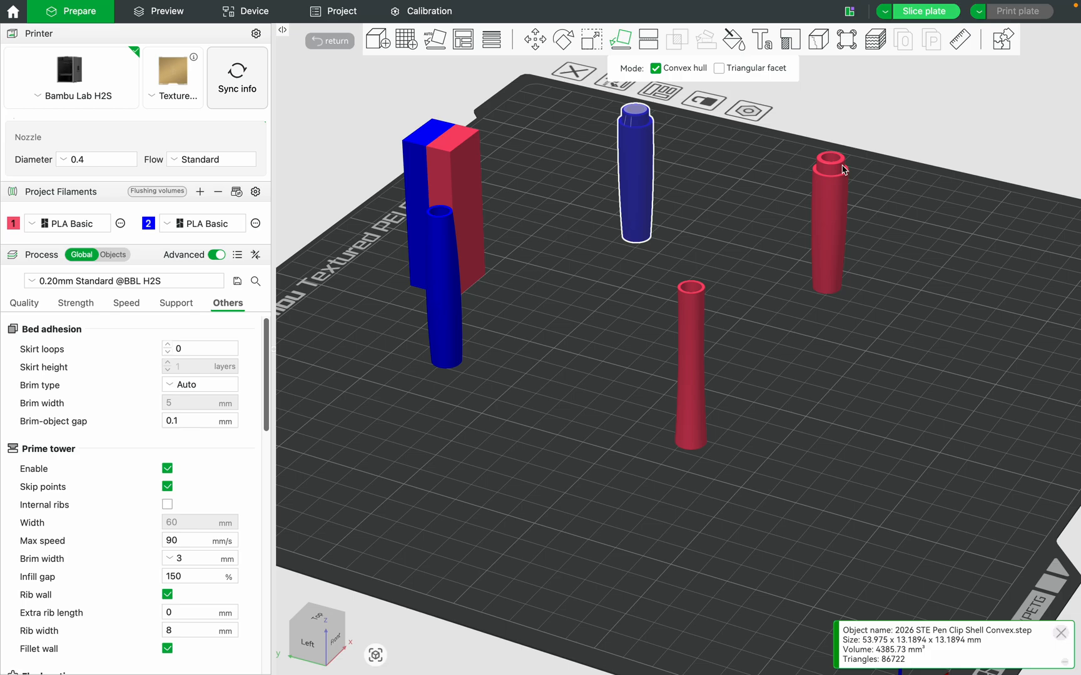
pyautogui.scroll(1, 835, 175)
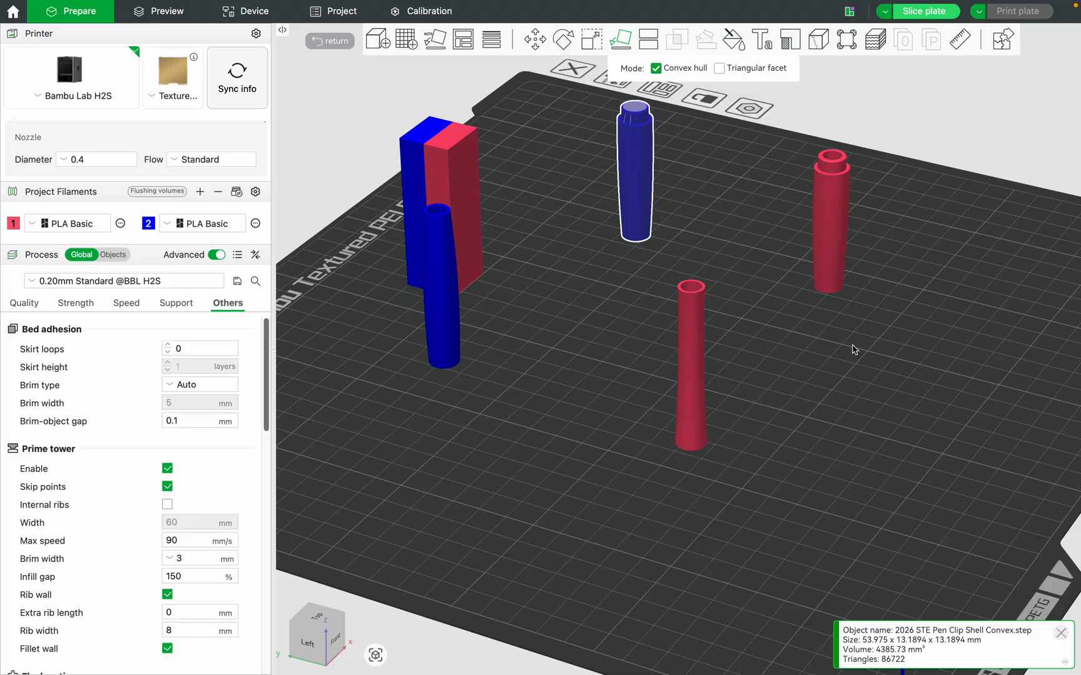
pyautogui.moveTo(822, 455); pyautogui.dragTo(800, 464)
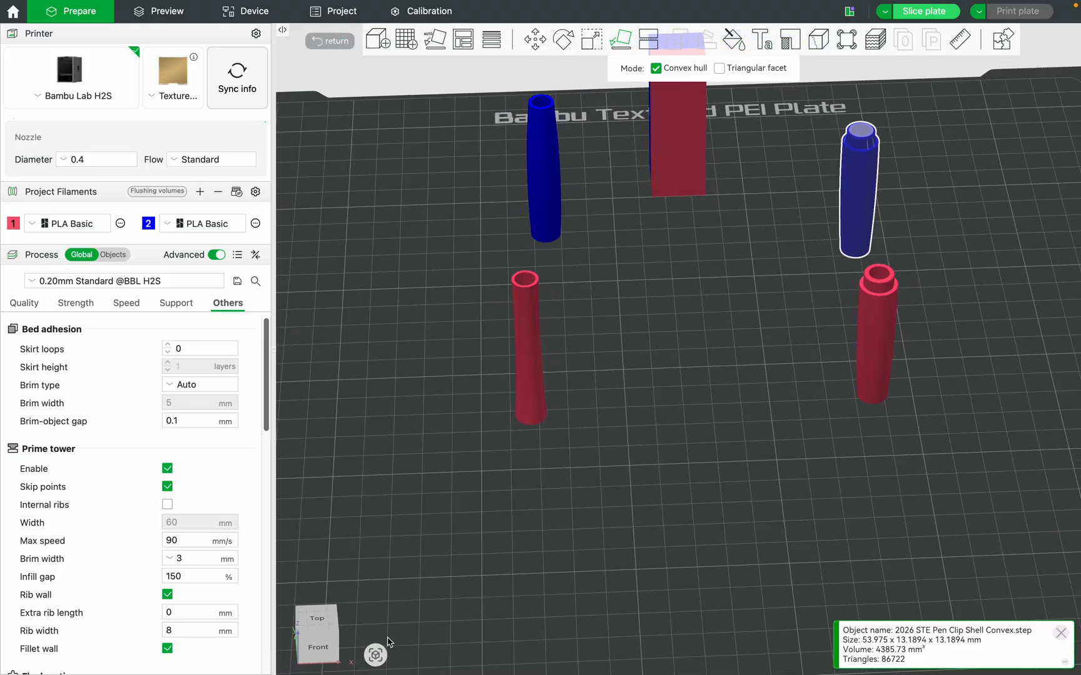
pyautogui.click(375, 656)
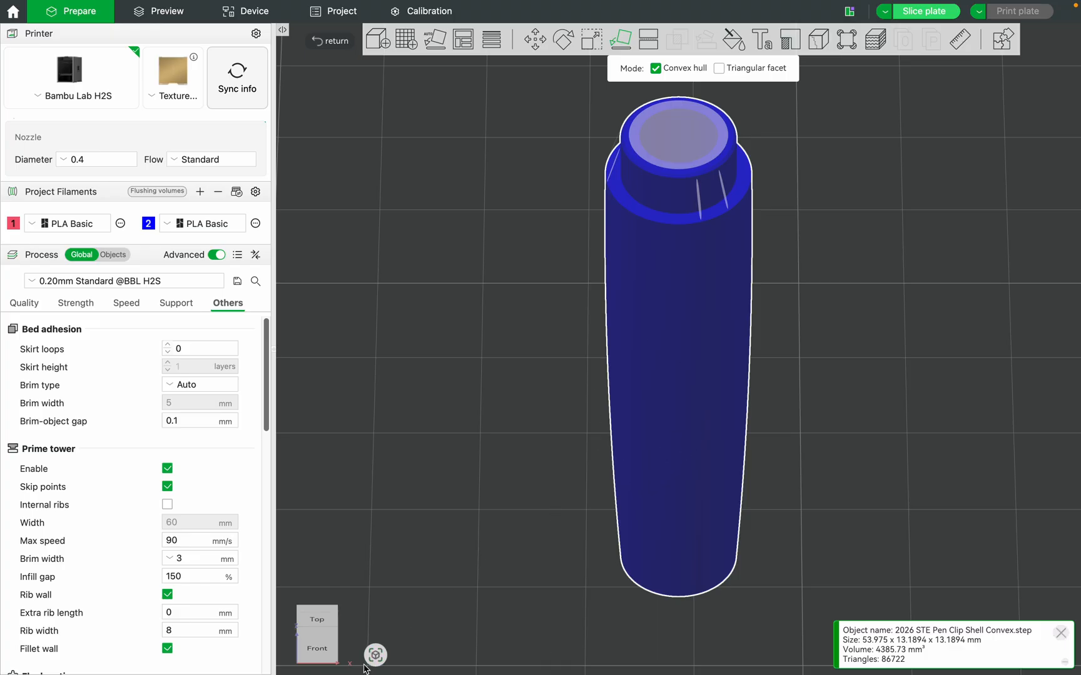
pyautogui.click(326, 649)
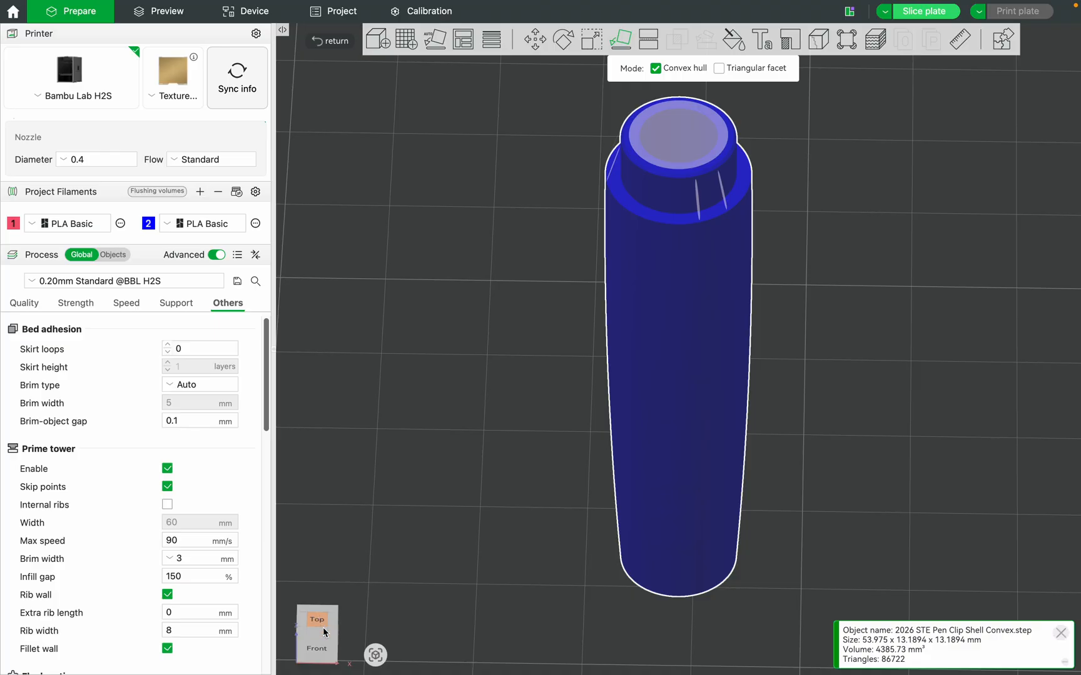
pyautogui.click(319, 629)
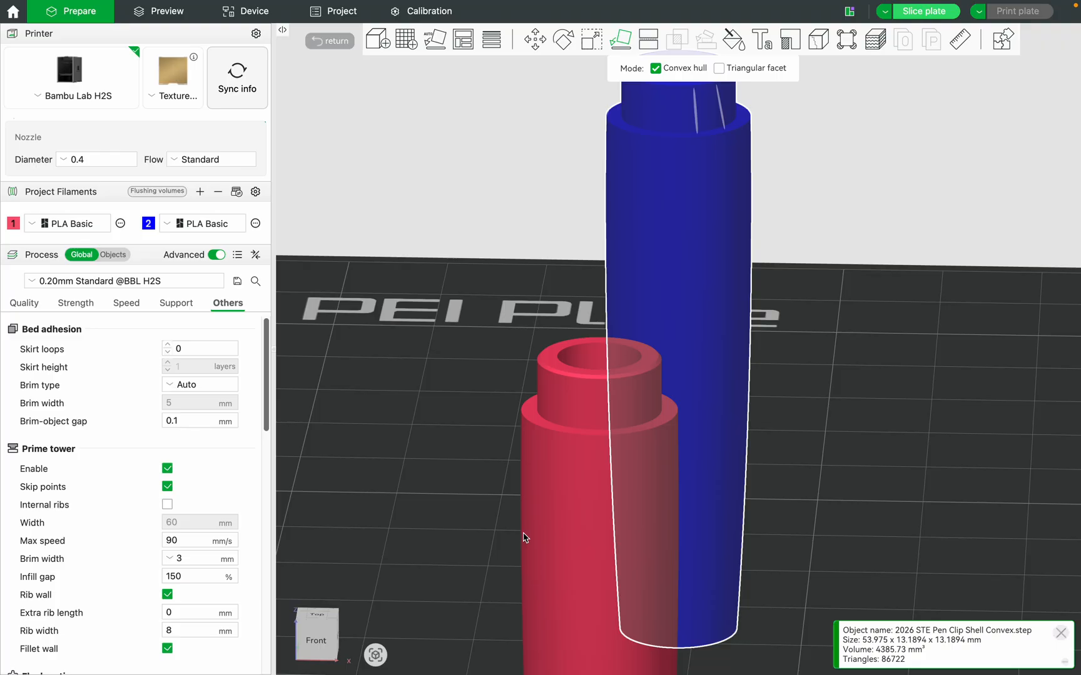
pyautogui.press('1')
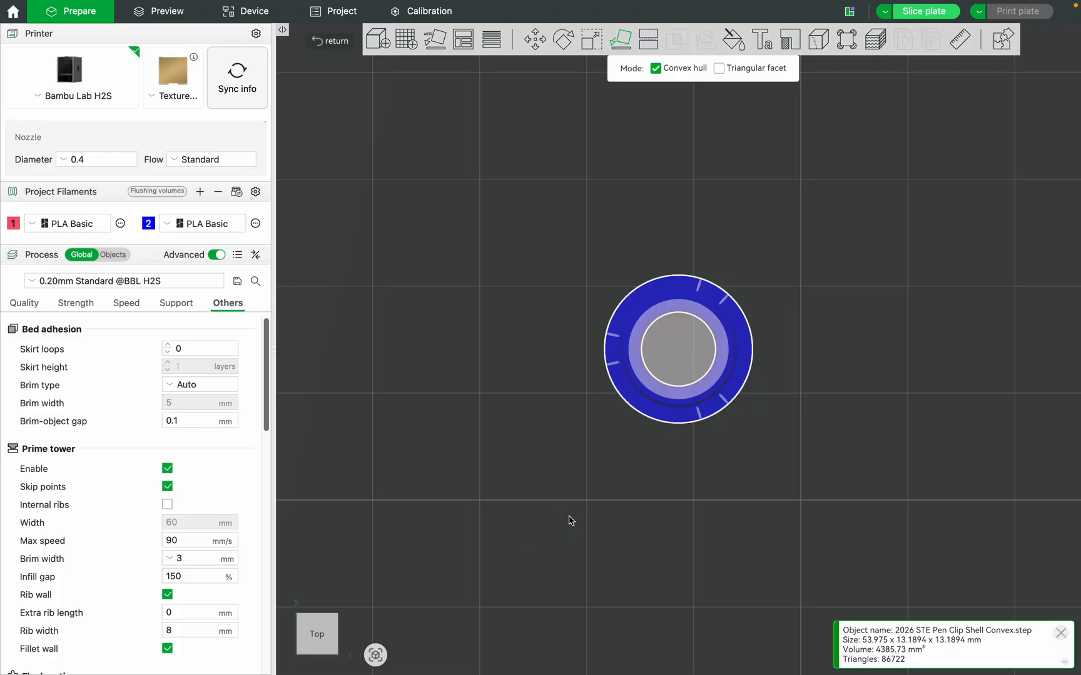
pyautogui.scroll(-10, 685, 500)
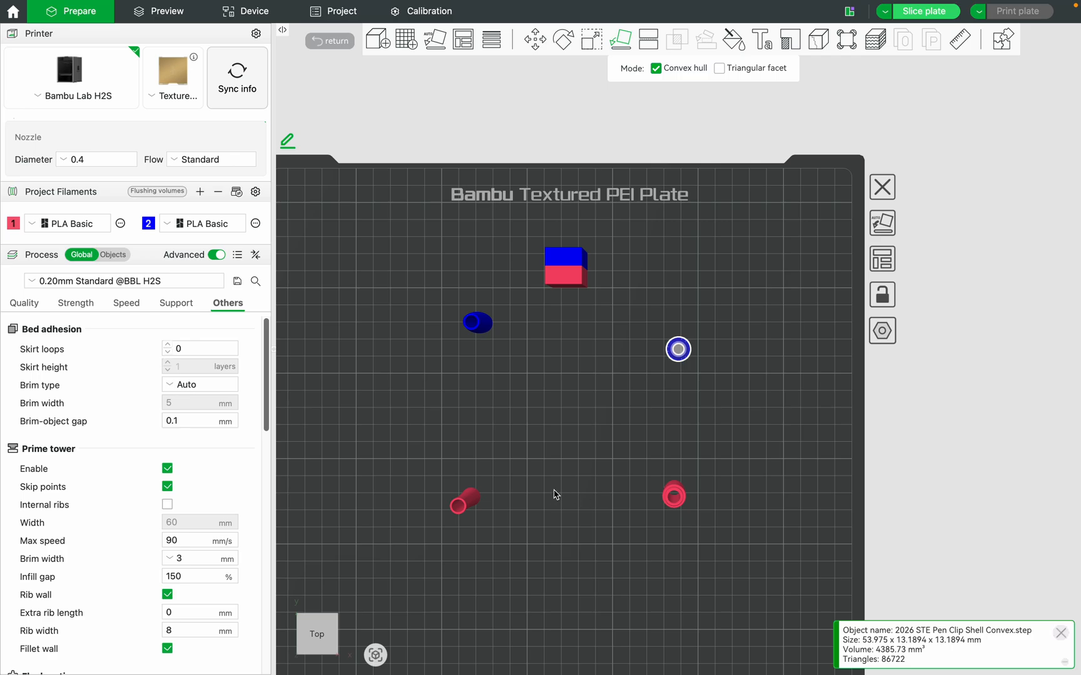
pyautogui.scroll(-2, 573, 453)
pyautogui.scroll(1, 485, 550)
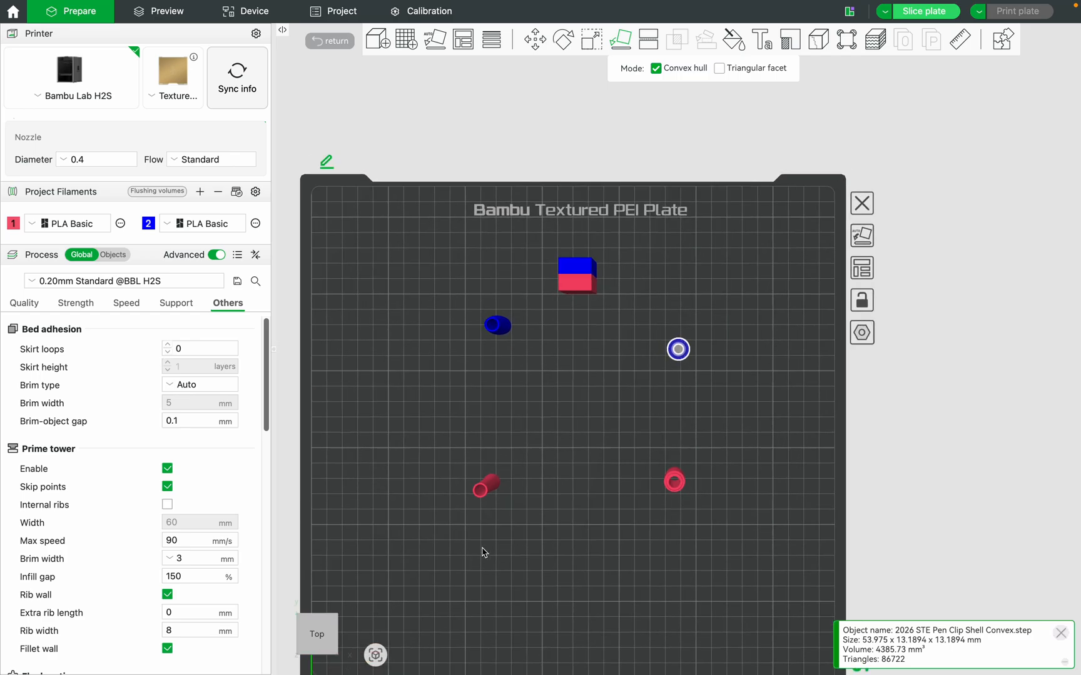
pyautogui.scroll(1, 485, 553)
pyautogui.moveTo(545, 482)
pyautogui.mouseDown()
pyautogui.moveTo(499, 466)
pyautogui.moveTo(526, 499)
pyautogui.moveTo(547, 472)
pyautogui.mouseUp()
pyautogui.moveTo(552, 470); pyautogui.dragTo(679, 360, button='right')
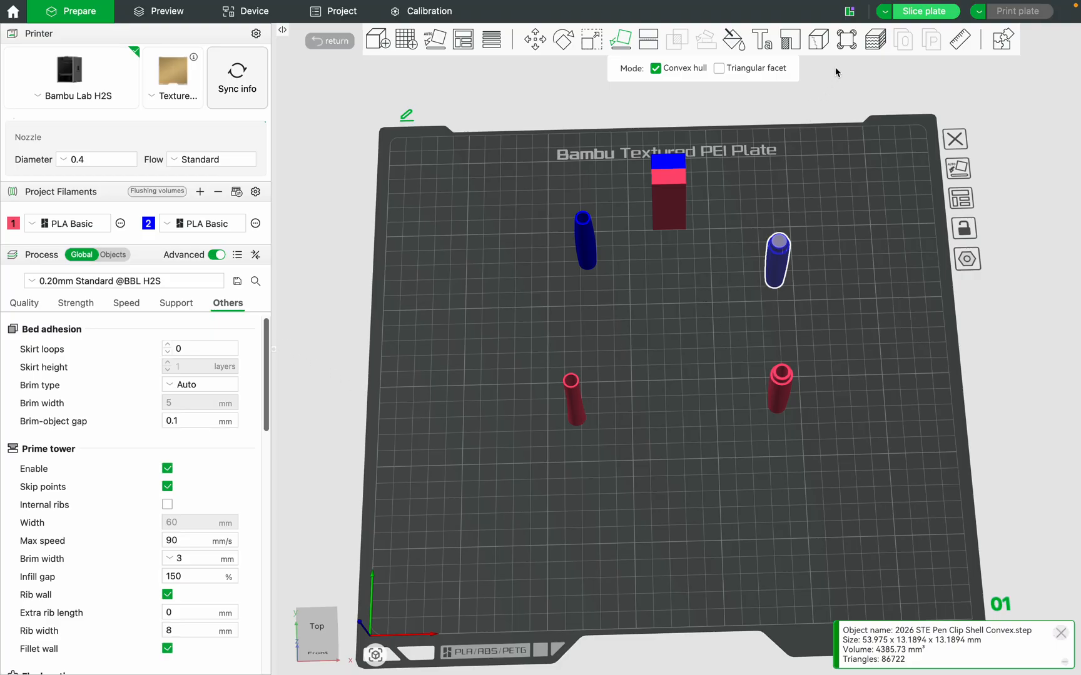
# Slice the plate and review the slicing result's filament usage, filament changes and print time.
pyautogui.click(922, 12)
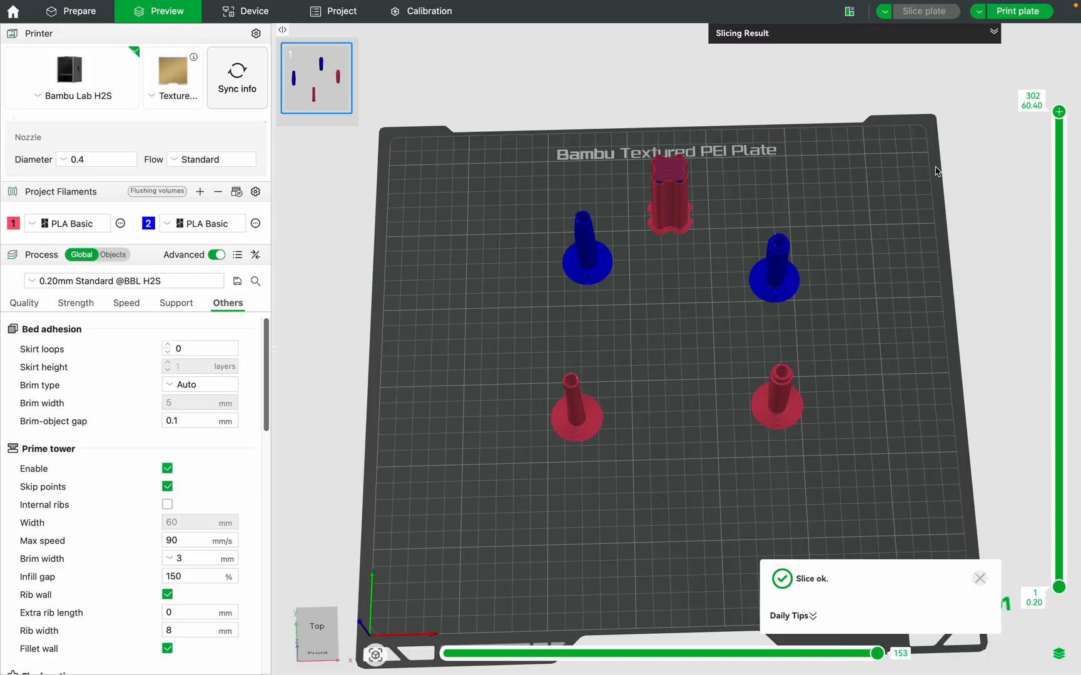
pyautogui.moveTo(1059, 112); pyautogui.dragTo(1000, 57)
pyautogui.click(993, 31)
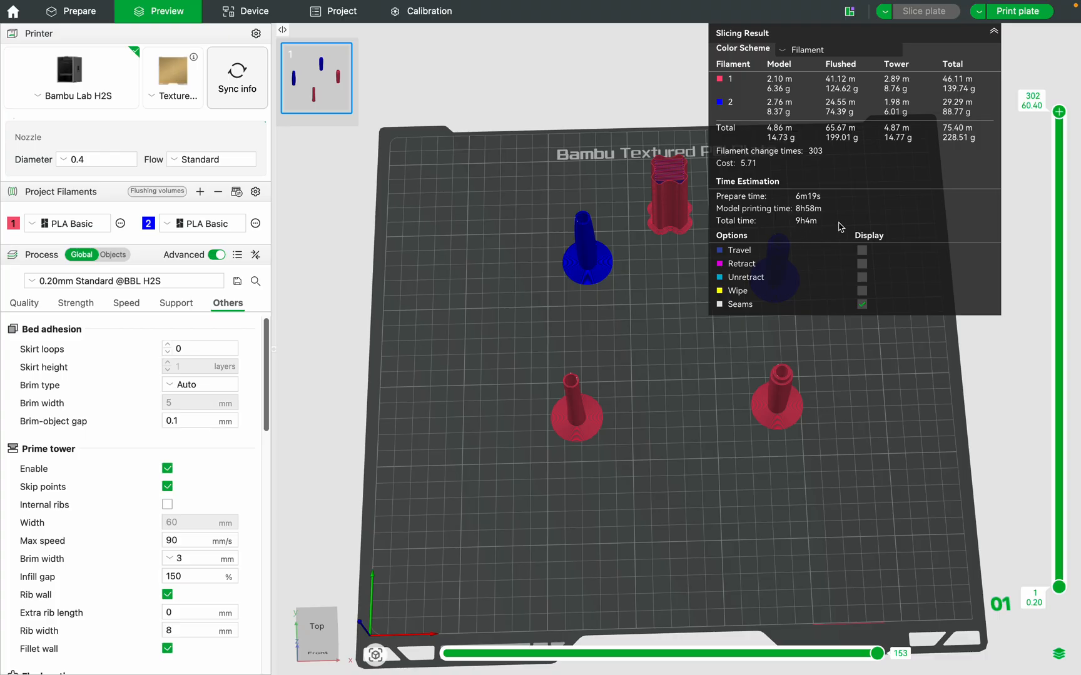
pyautogui.click(993, 30)
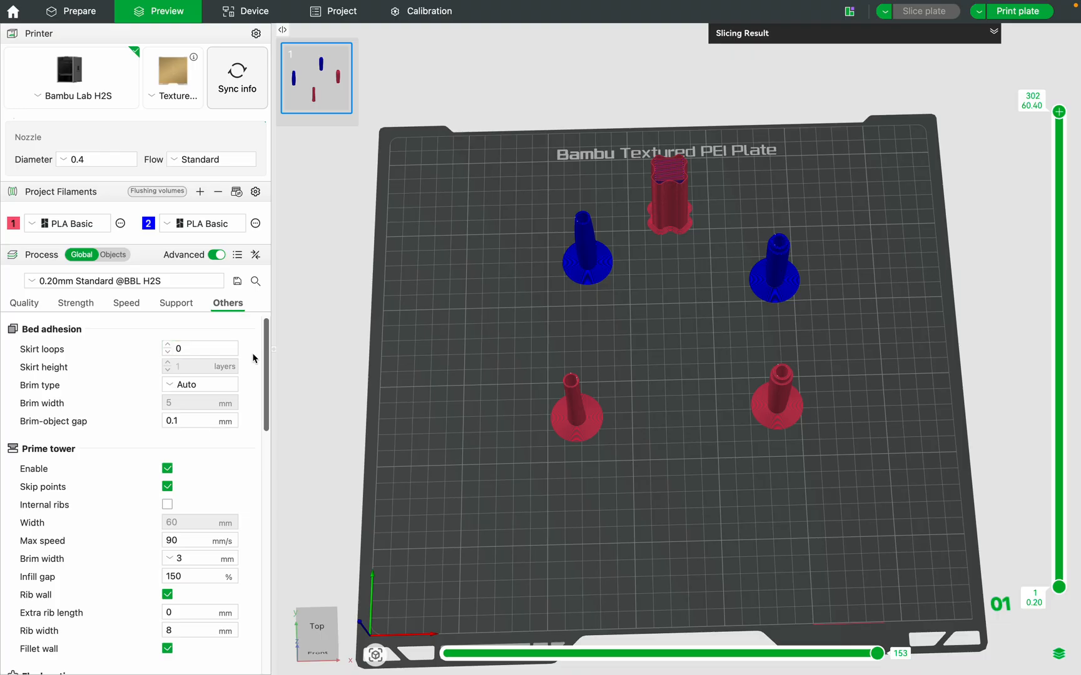
# Set the print sequence to By object in the special mode settings.
pyautogui.moveTo(268, 333); pyautogui.dragTo(256, 468)
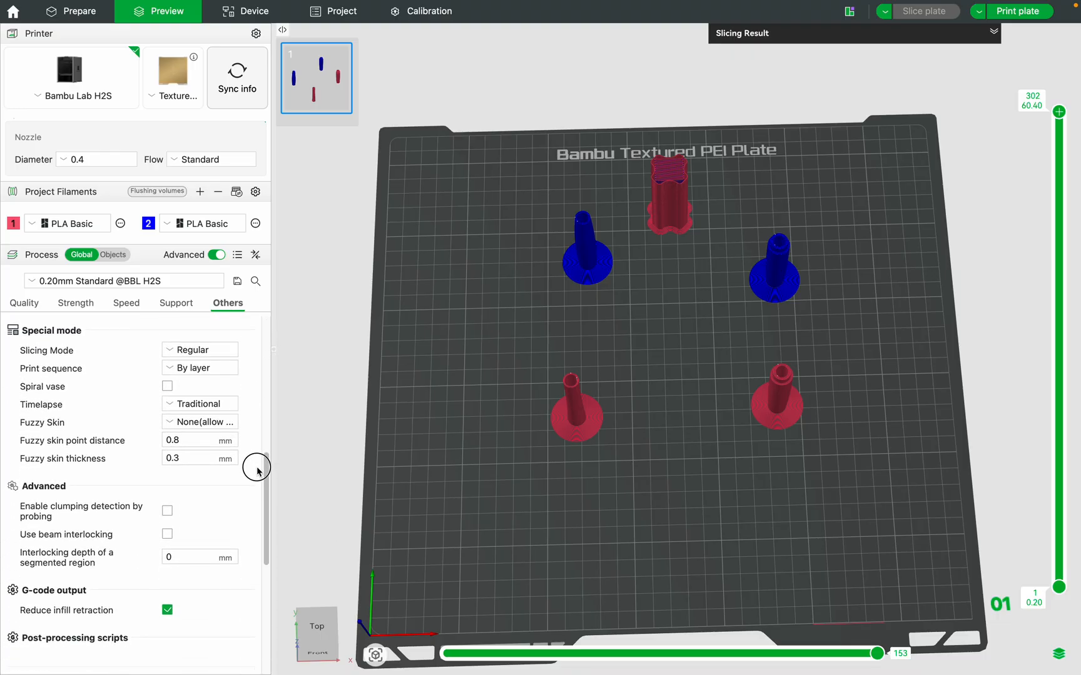
pyautogui.click(182, 371)
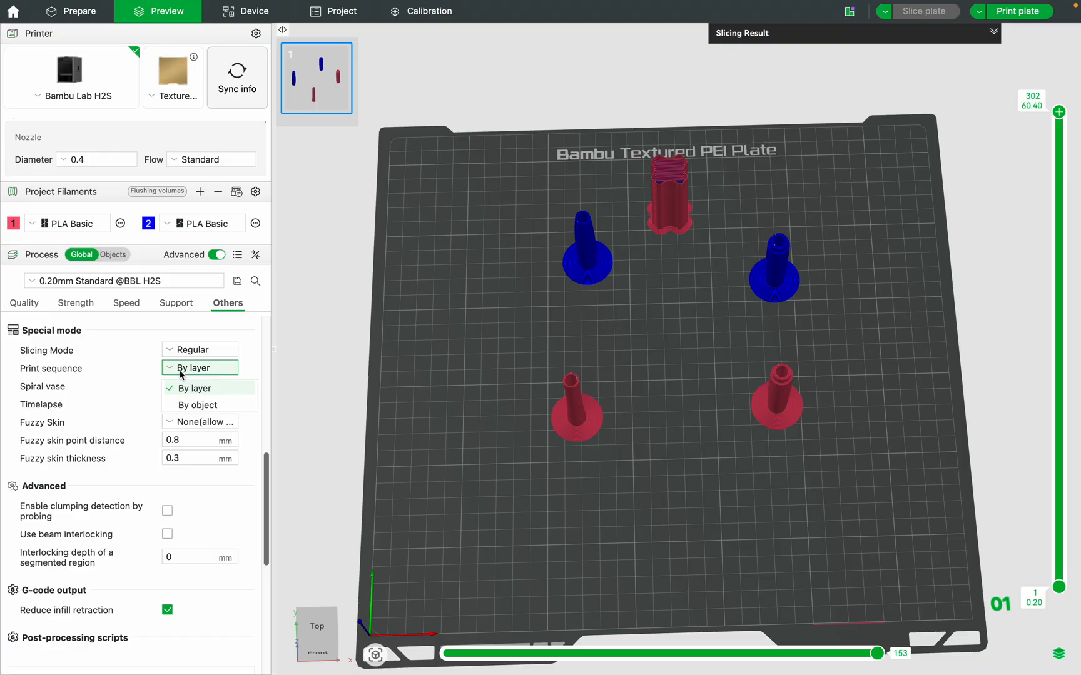
pyautogui.click(189, 406)
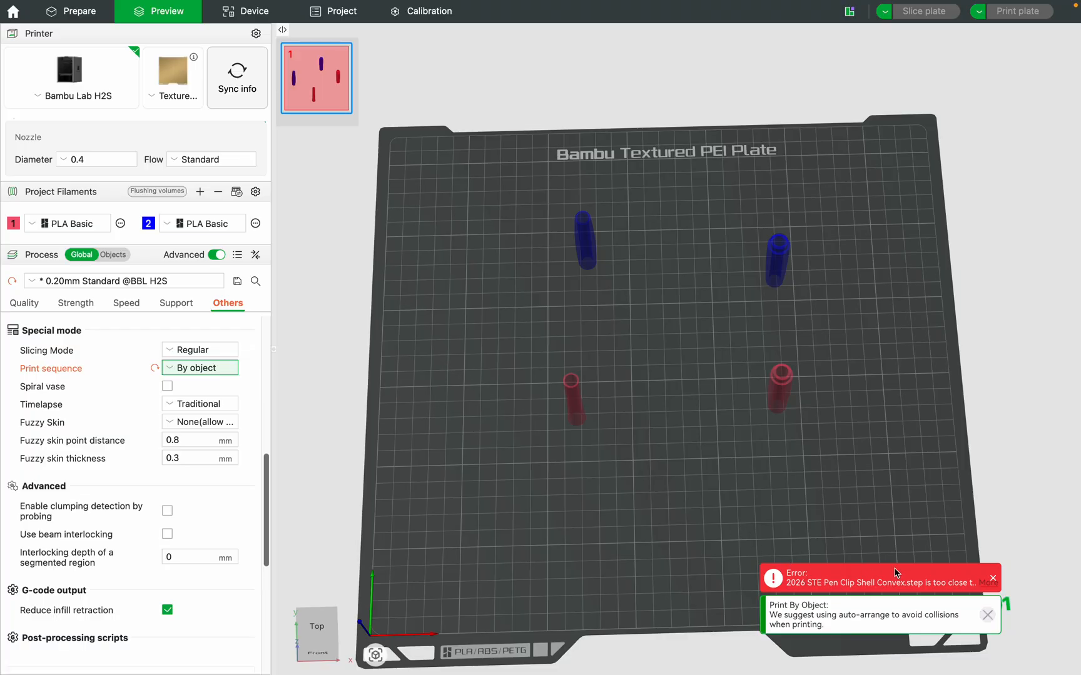
pyautogui.click(983, 584)
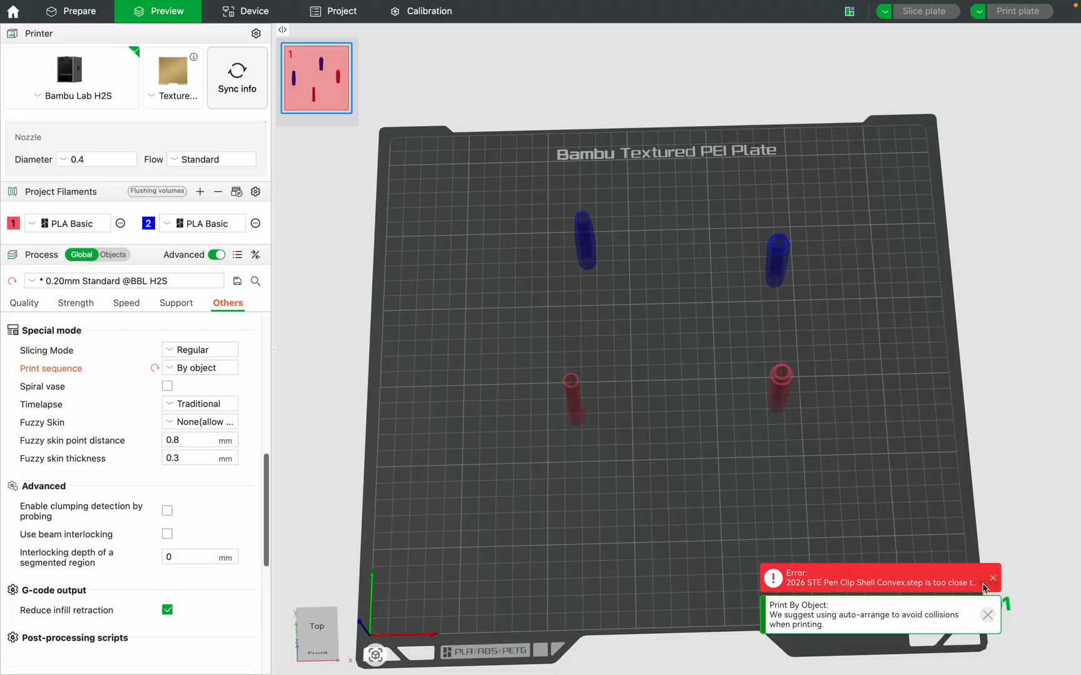
# Return to the plate layout and move the red clip shell forward and outward and the concave grip to the front left corner.
pyautogui.click(80, 12)
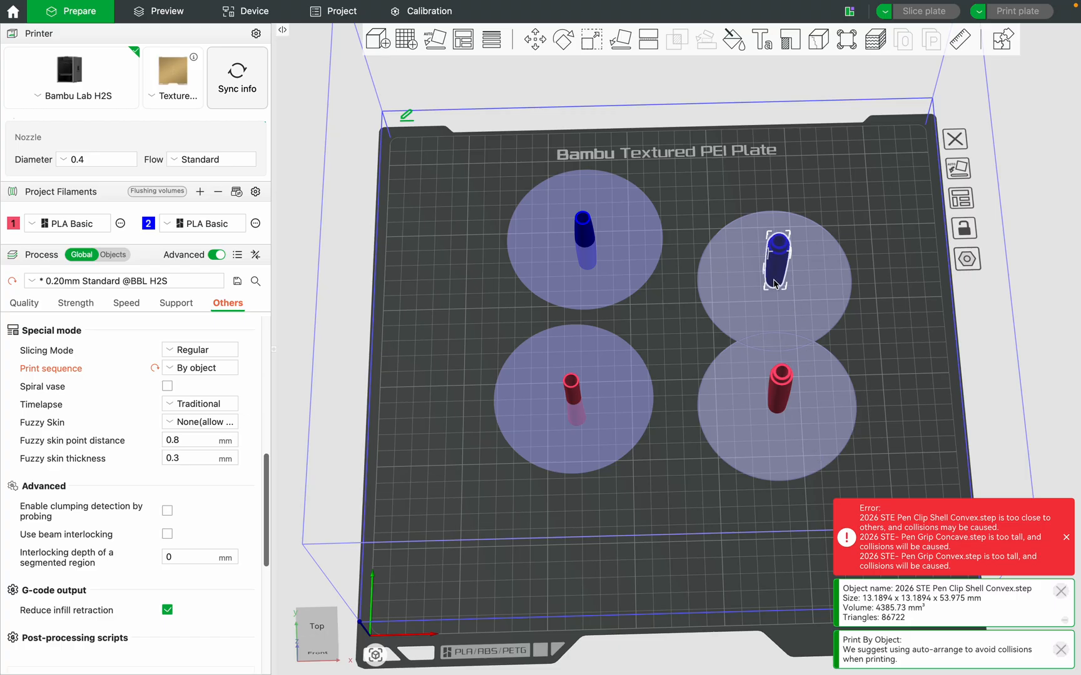
pyautogui.moveTo(786, 403); pyautogui.dragTo(782, 413)
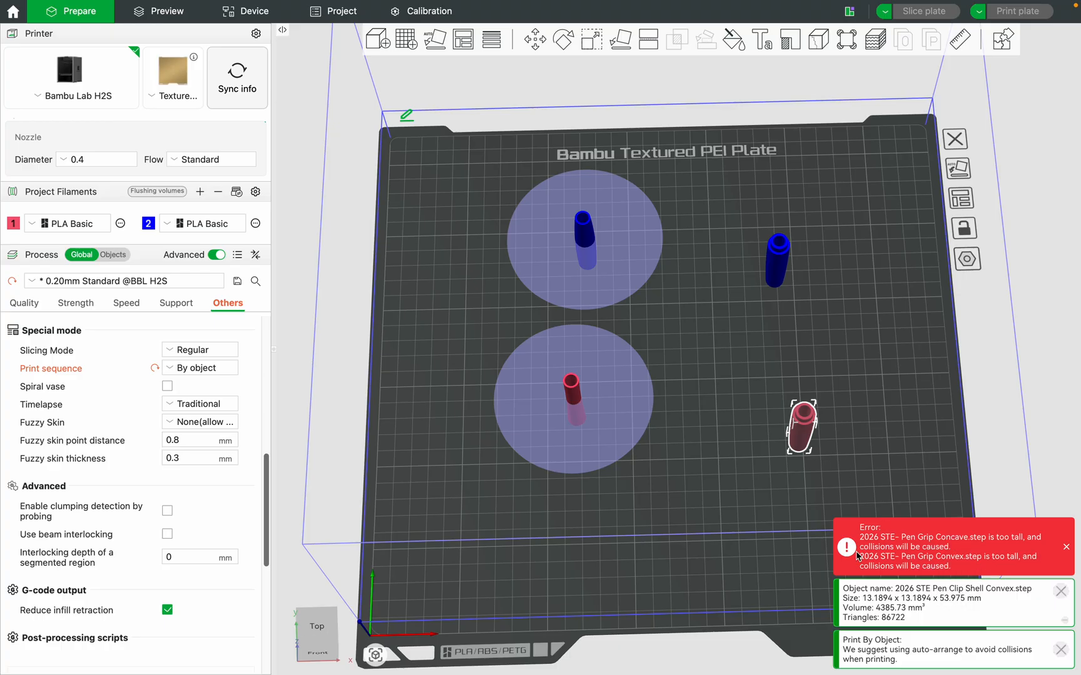
pyautogui.moveTo(579, 404); pyautogui.dragTo(447, 561)
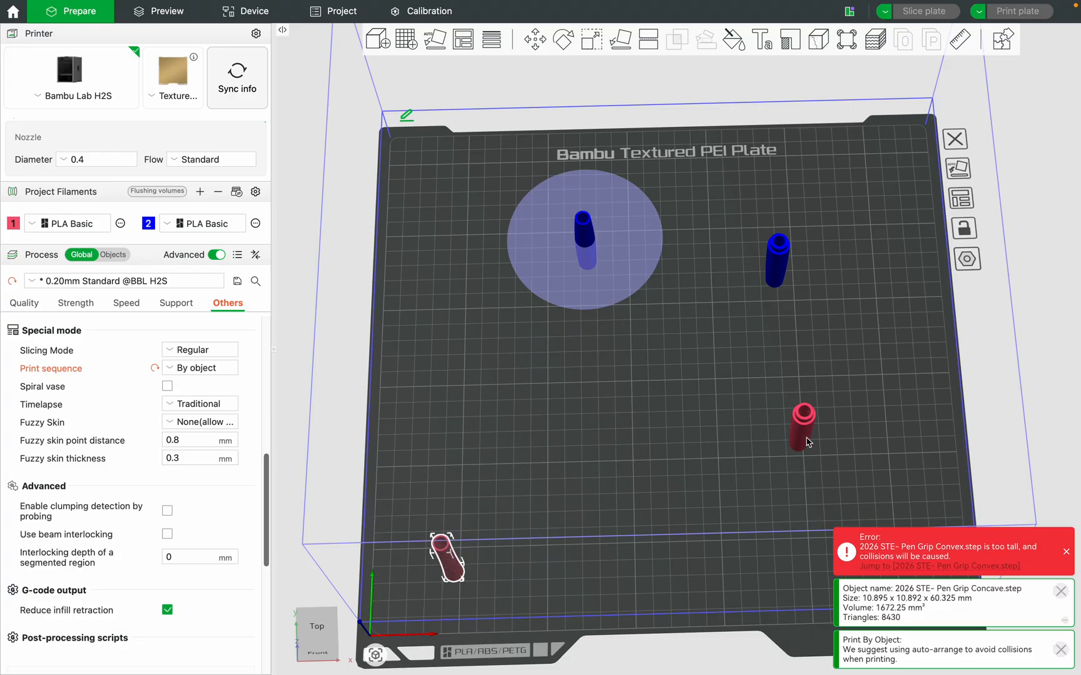
pyautogui.moveTo(801, 438); pyautogui.dragTo(821, 450)
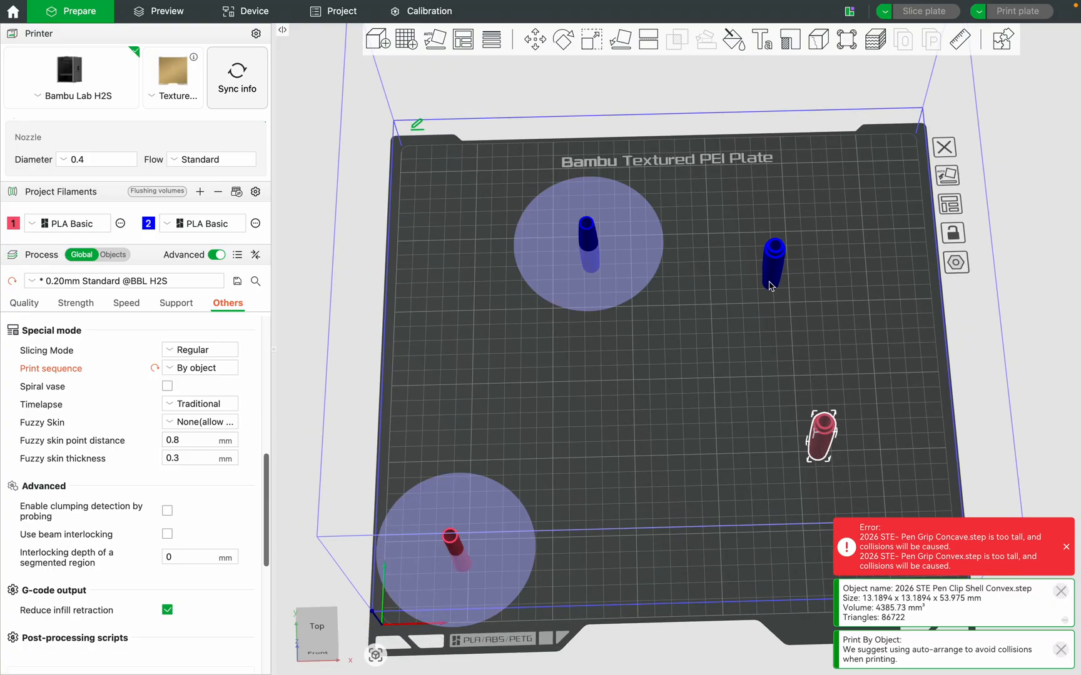
# Spread the parts for collision clearance: convex grip near the plate's left edge, blue clip shell in the rear right corner, red clip shell near the right edge.
pyautogui.moveTo(586, 243); pyautogui.dragTo(460, 290)
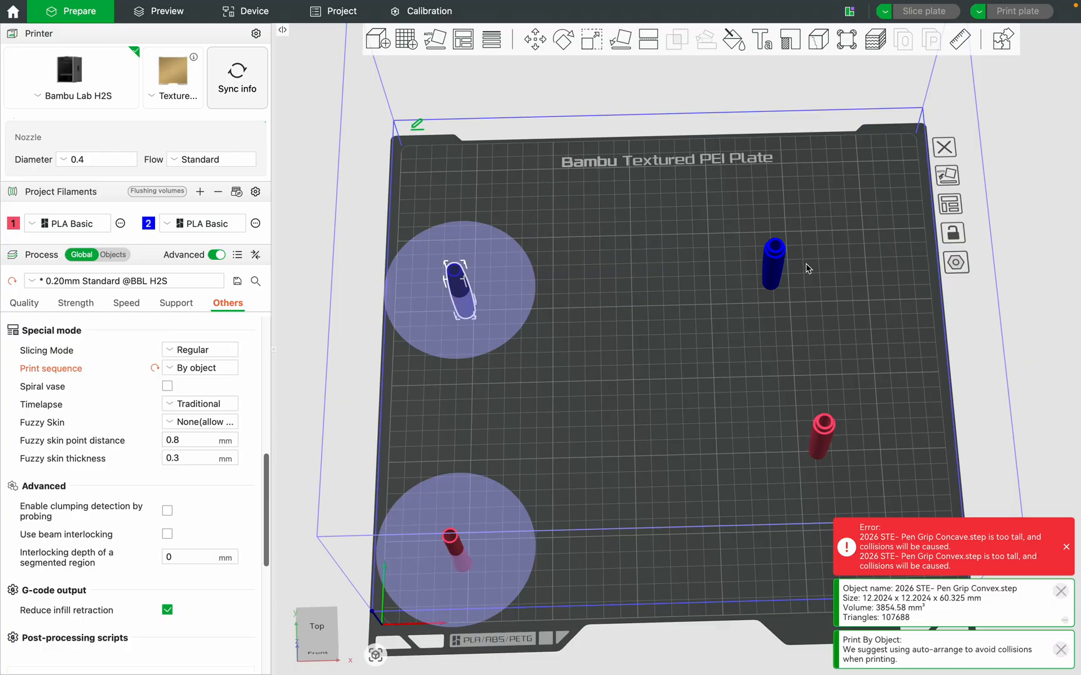
pyautogui.moveTo(775, 281); pyautogui.dragTo(822, 200)
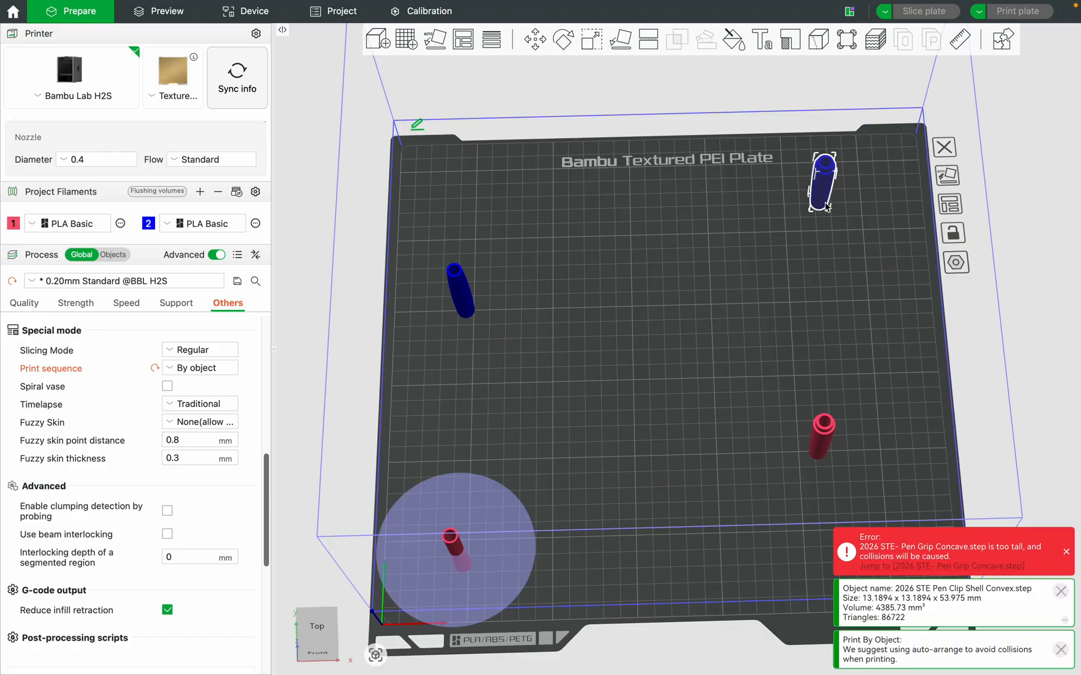
pyautogui.moveTo(823, 189); pyautogui.dragTo(828, 181)
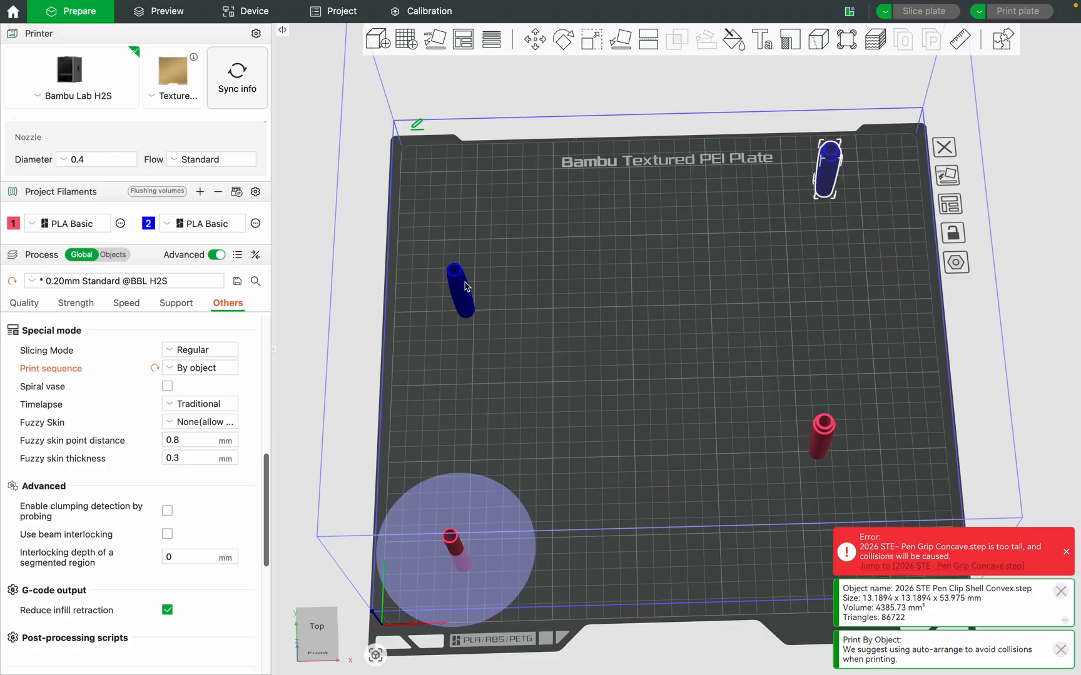
pyautogui.moveTo(458, 300); pyautogui.dragTo(439, 269)
pyautogui.moveTo(821, 438); pyautogui.dragTo(829, 413)
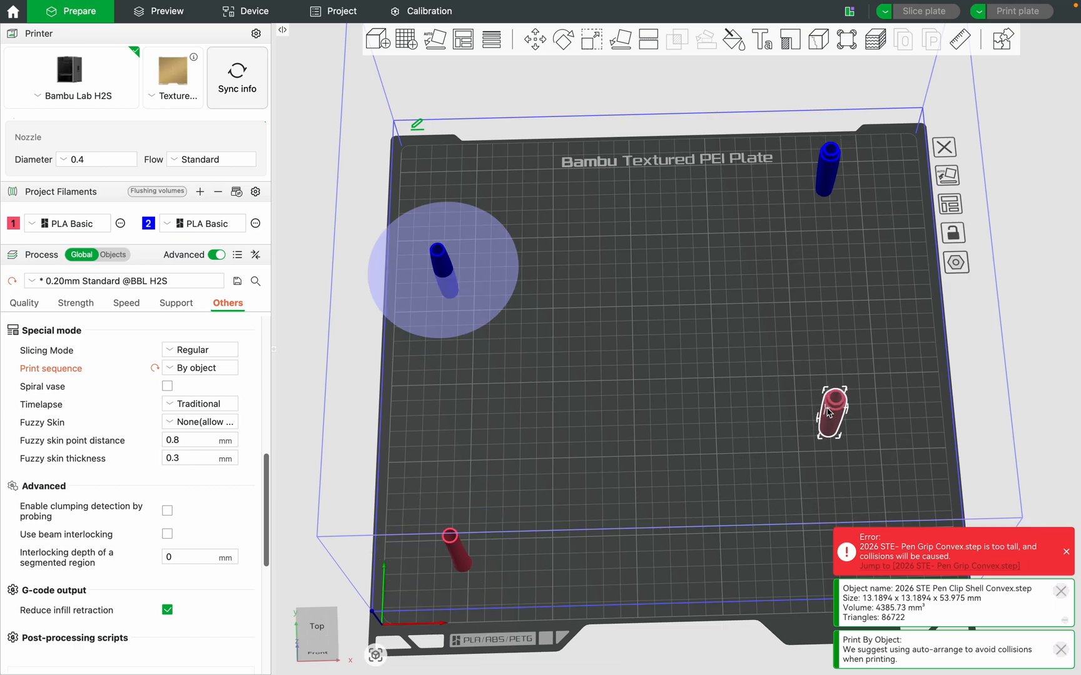
pyautogui.moveTo(456, 286); pyautogui.dragTo(455, 298)
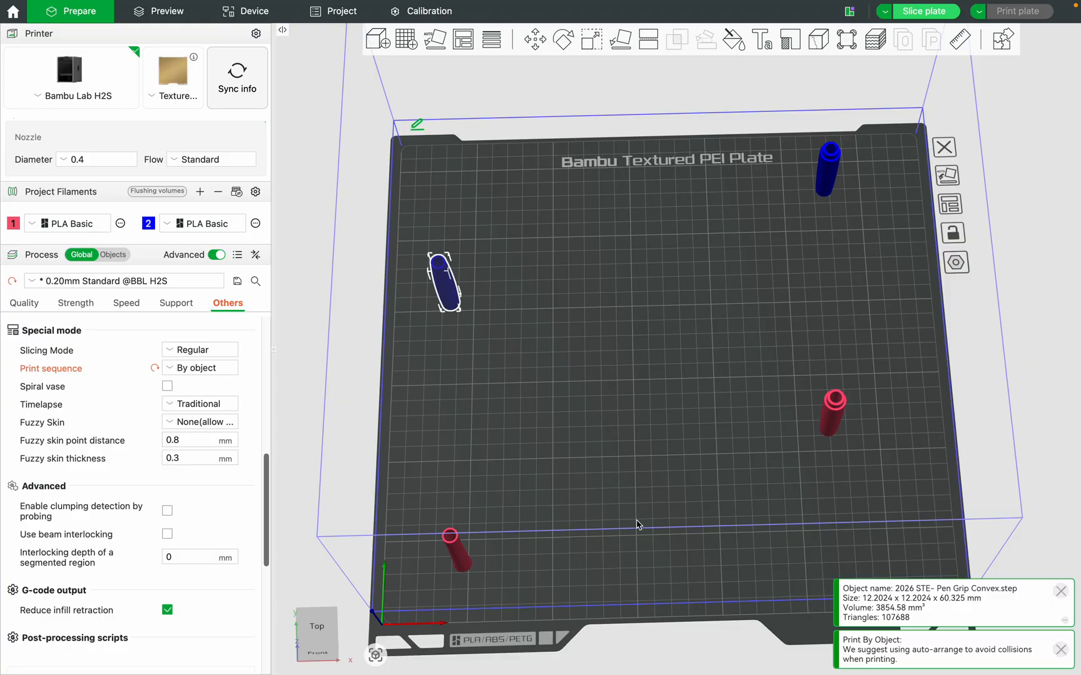
# Set the bed adhesion brim type to Outer brim only.
pyautogui.moveTo(265, 485); pyautogui.dragTo(266, 341)
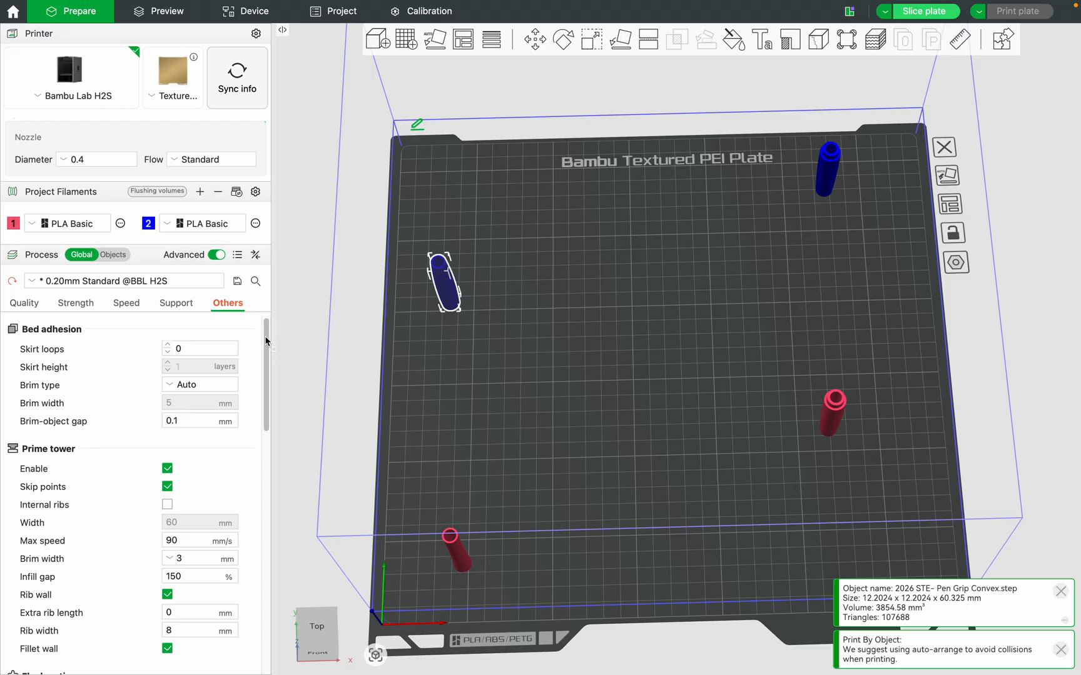
pyautogui.click(211, 388)
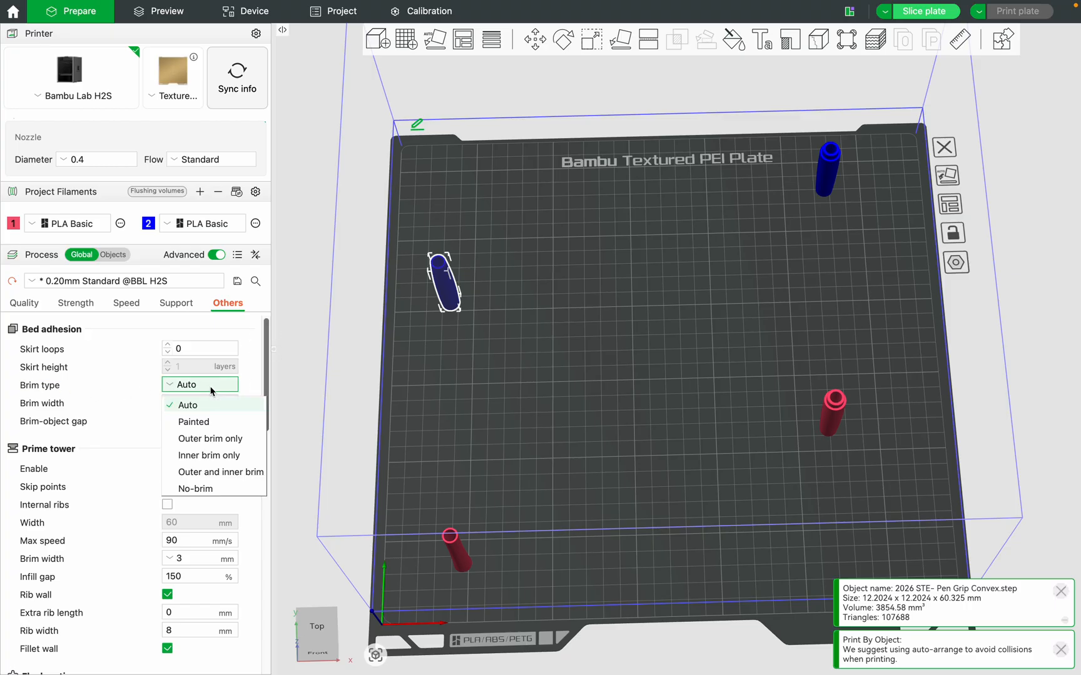
pyautogui.click(241, 440)
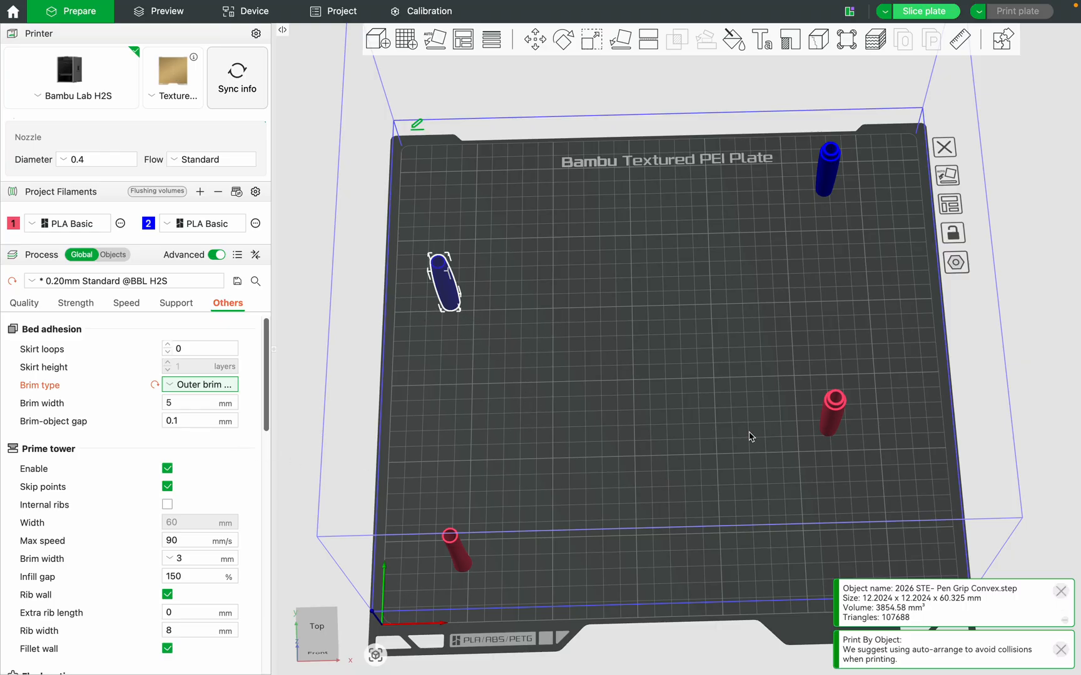
# Slice the plate and step through the preview layers from the first one upward to check the order in which the objects print.
pyautogui.click(922, 12)
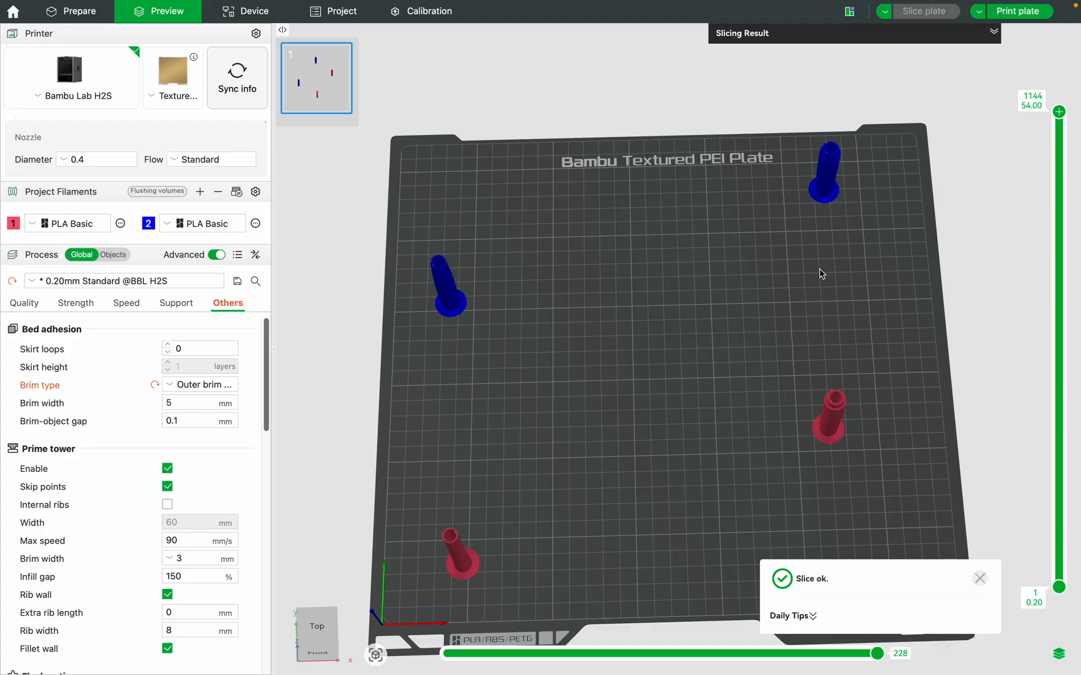
pyautogui.moveTo(1058, 116); pyautogui.dragTo(1065, 587)
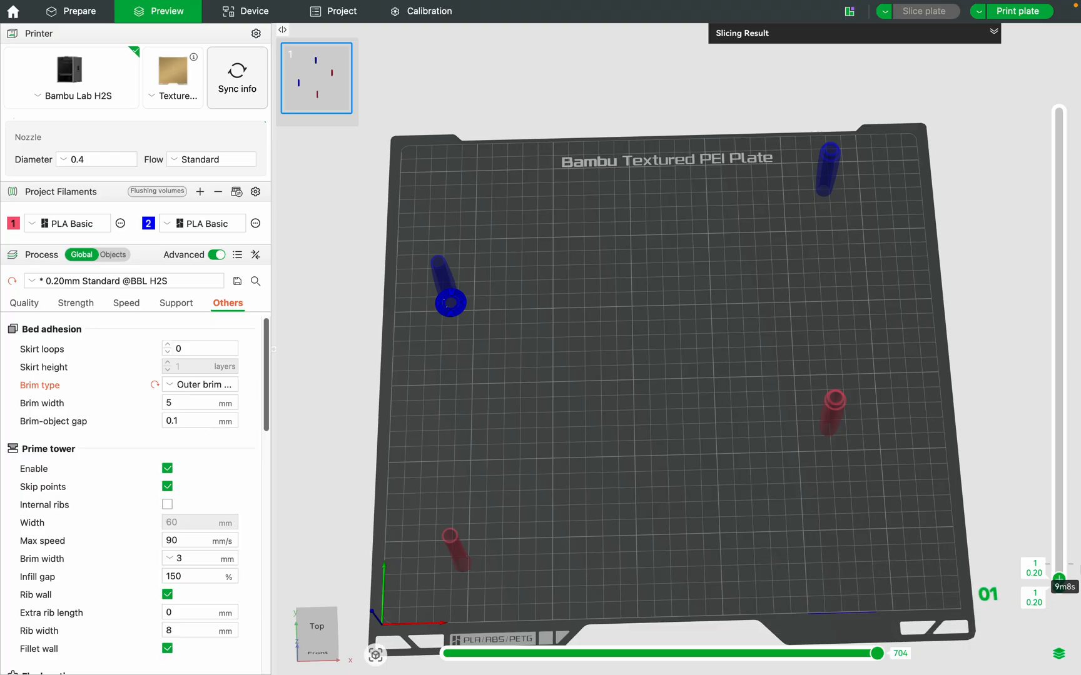
pyautogui.moveTo(1059, 577); pyautogui.dragTo(1068, 503)
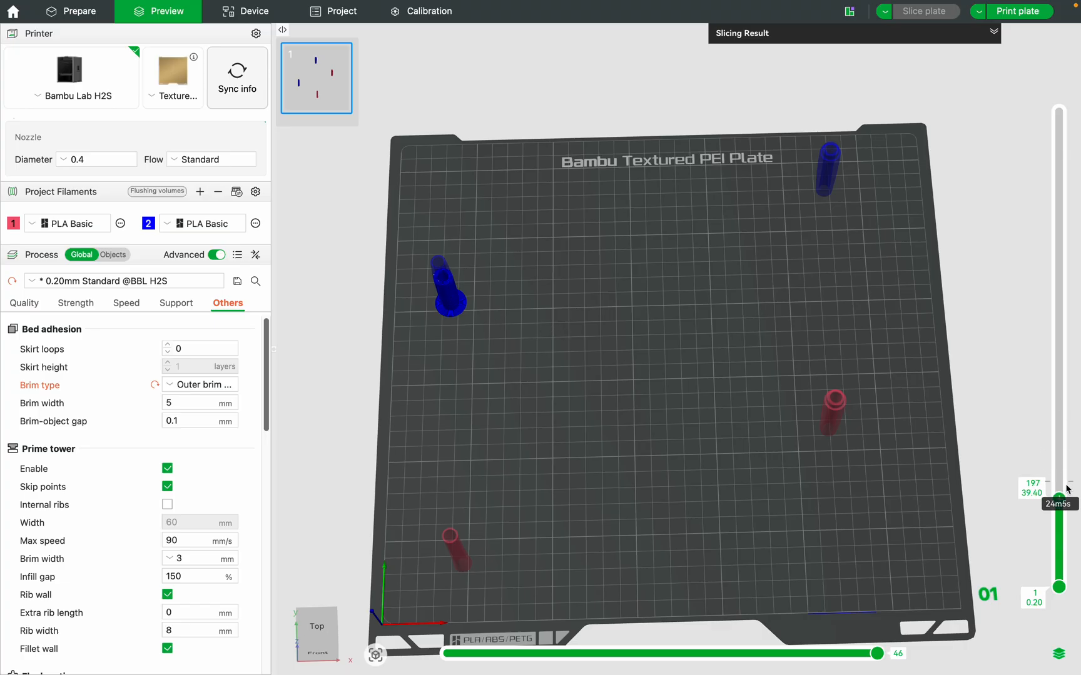
pyautogui.moveTo(1061, 501); pyautogui.dragTo(1059, 179)
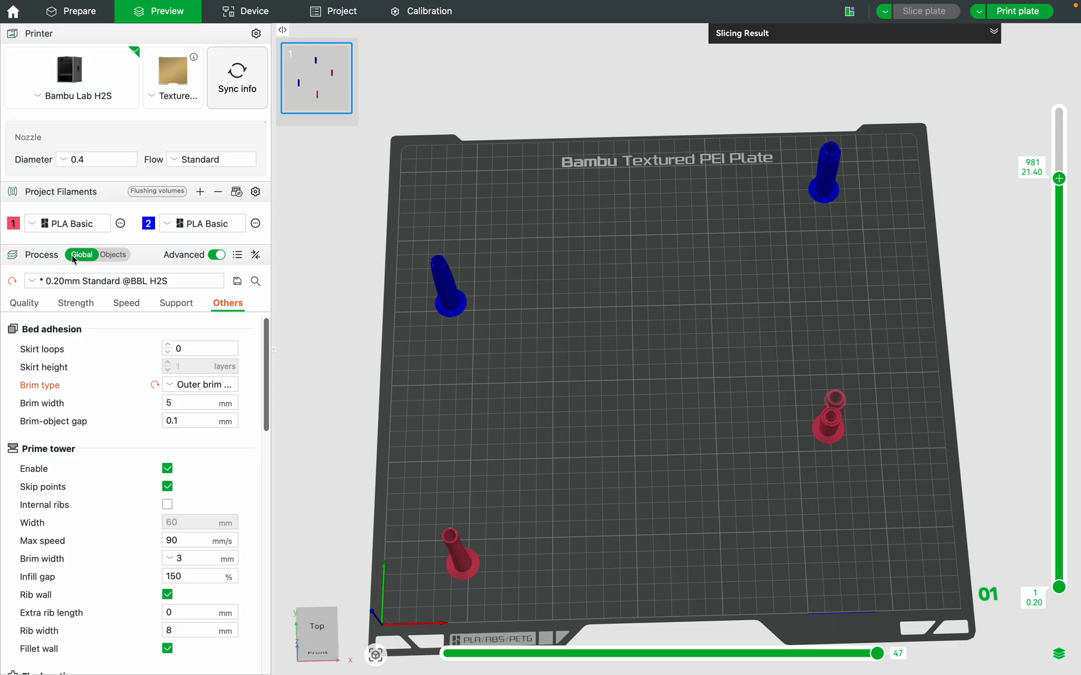
# Reorder the objects on Plate 1 so the red concave grip comes first and the red clip shell second, ahead of both blue parts.
pyautogui.click(114, 256)
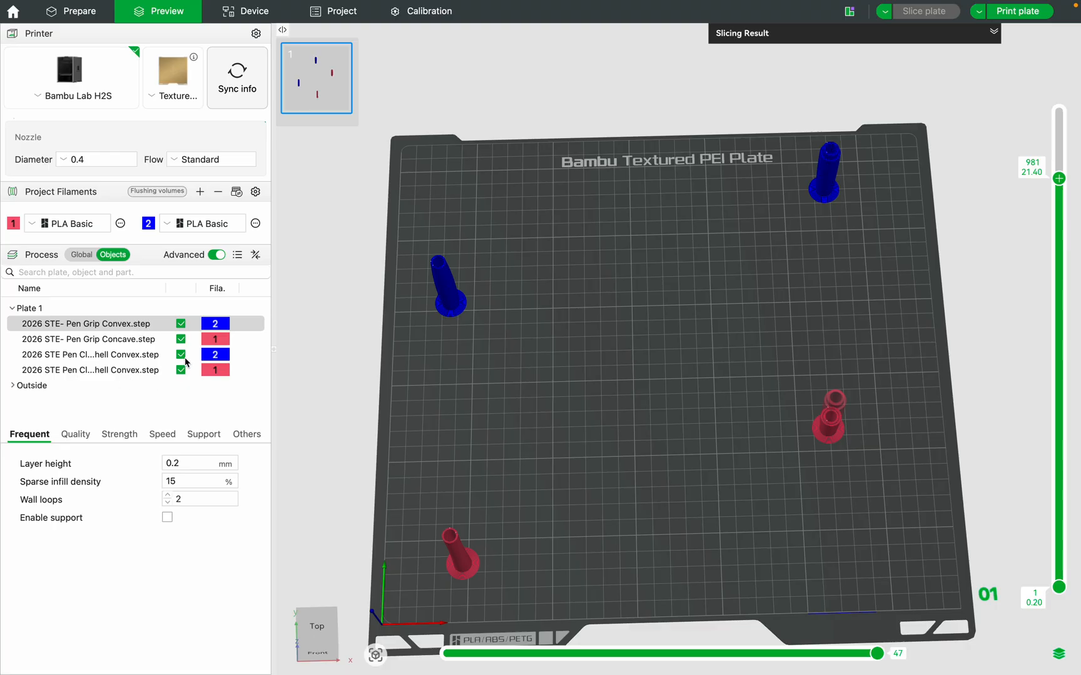
pyautogui.doubleClick(116, 325)
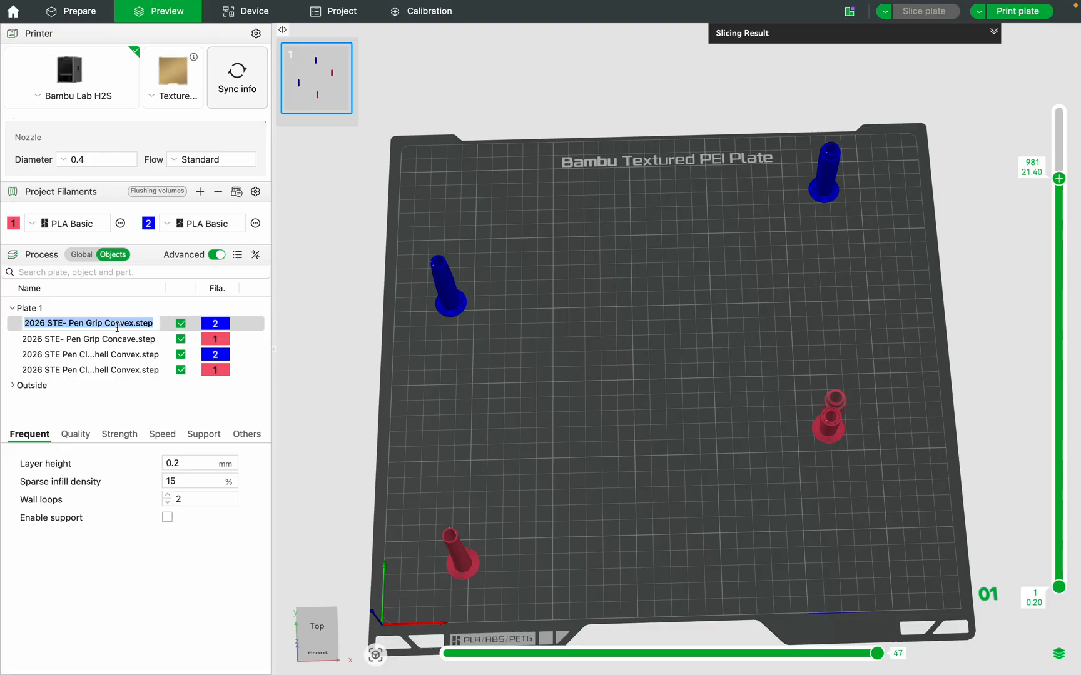
pyautogui.click(131, 346)
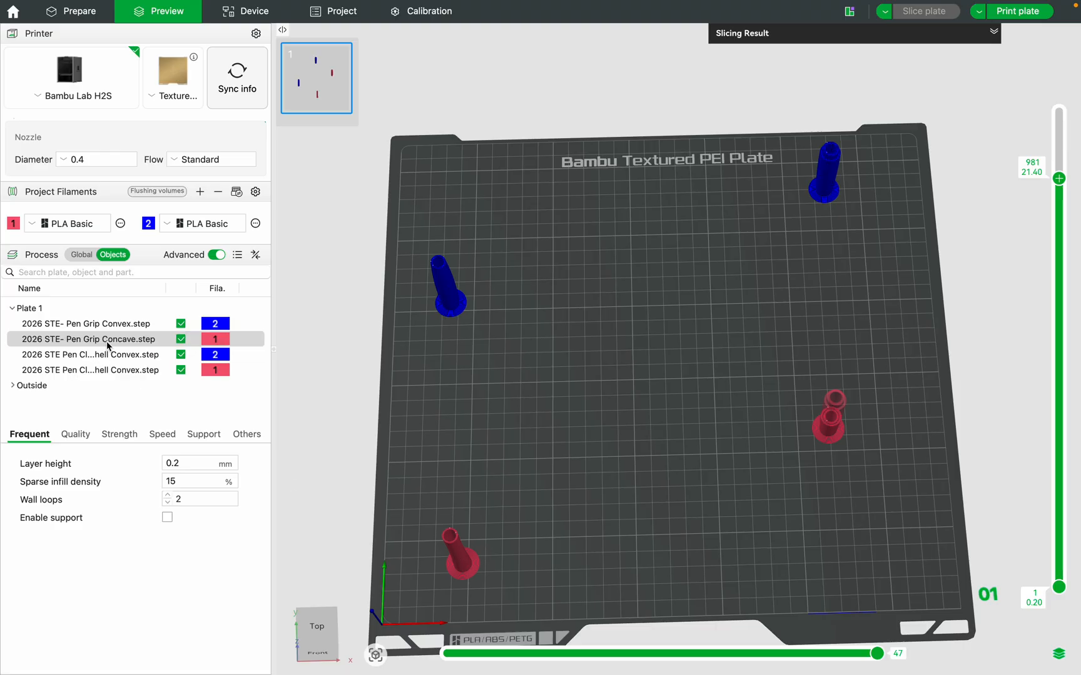
pyautogui.moveTo(119, 341); pyautogui.dragTo(123, 325)
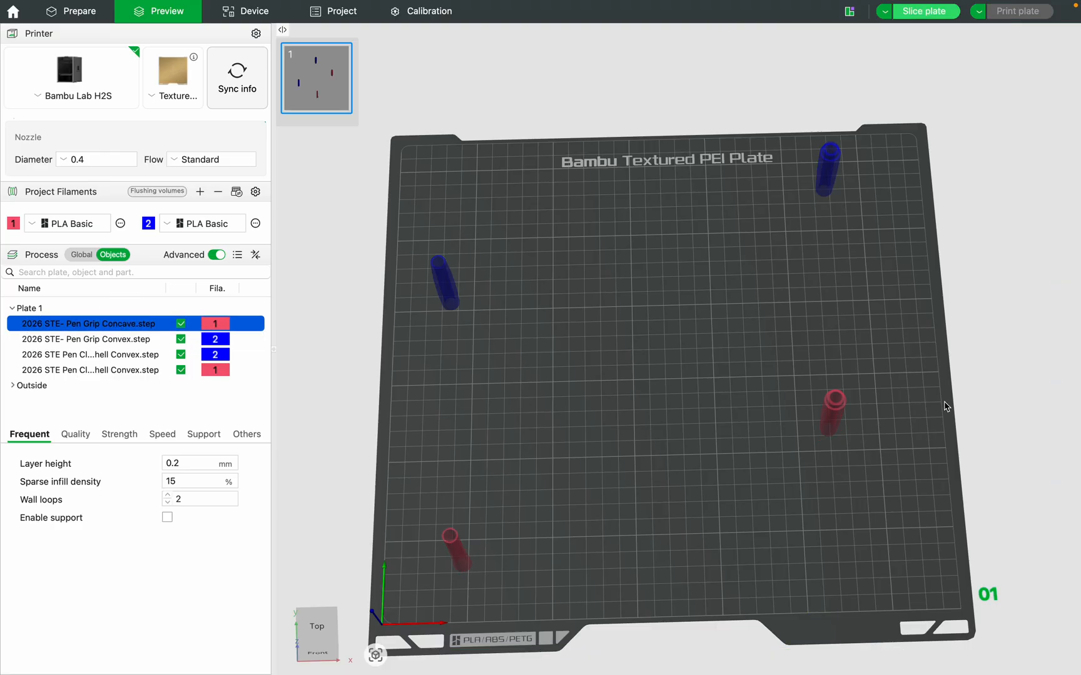
pyautogui.moveTo(147, 378); pyautogui.dragTo(144, 343)
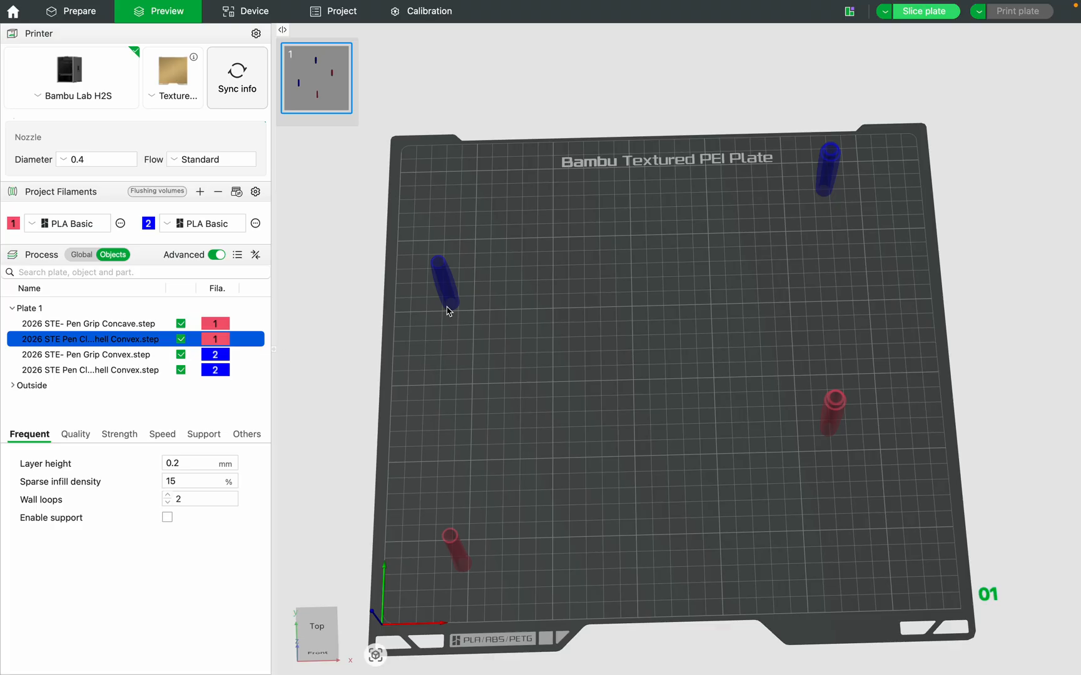
pyautogui.click(141, 355)
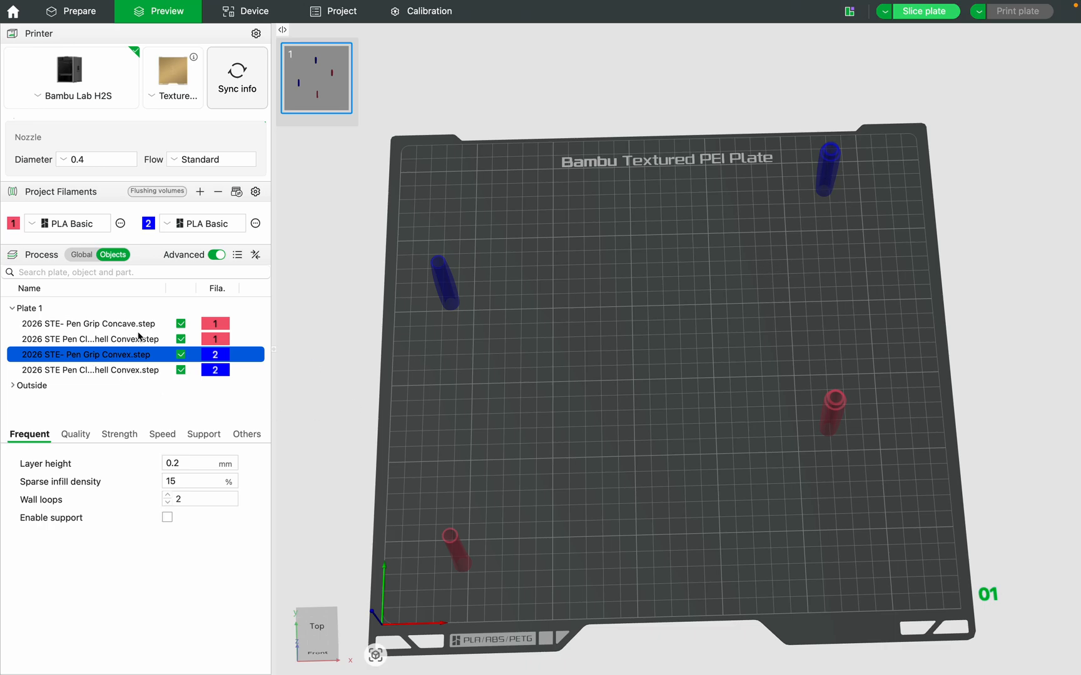
# Reslice the plate and review the layer-by-layer print order together with the slicing result's filament changes, usage and print time.
pyautogui.click(918, 13)
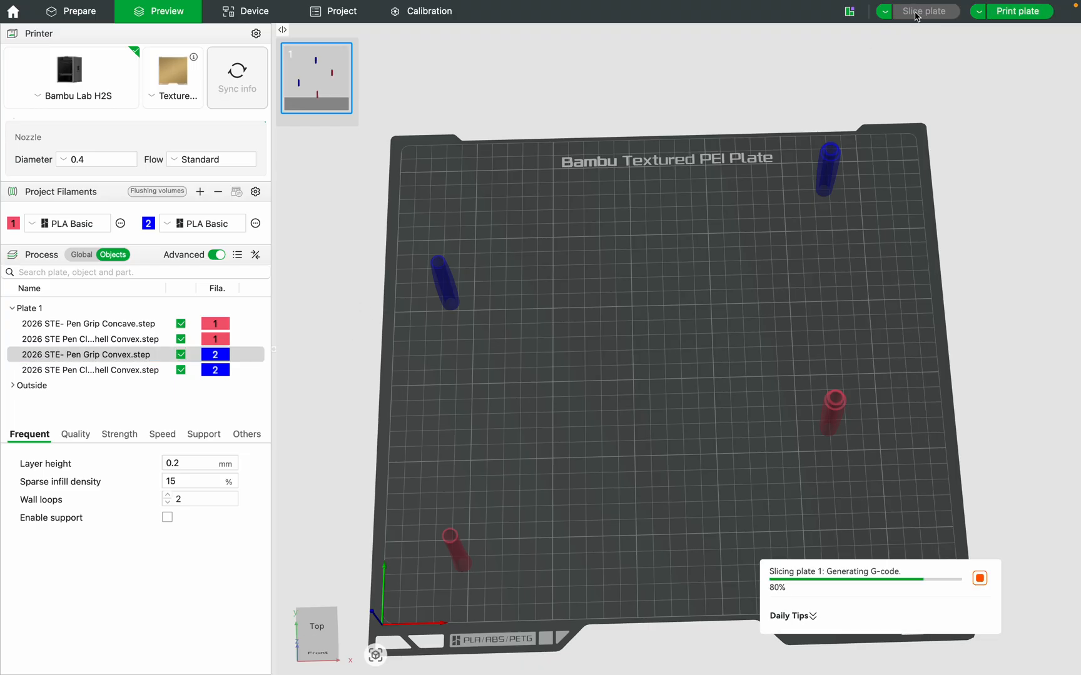
pyautogui.moveTo(1058, 301); pyautogui.dragTo(1061, 589)
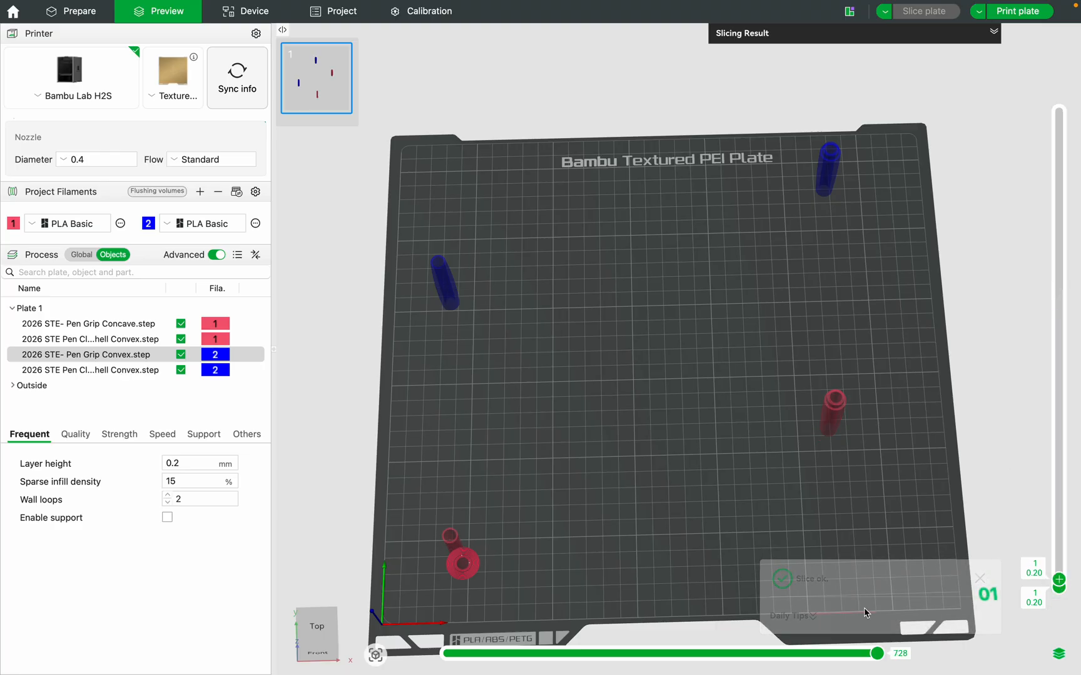
pyautogui.moveTo(1059, 578)
pyautogui.mouseDown()
pyautogui.moveTo(1059, 119)
pyautogui.moveTo(1059, 586)
pyautogui.mouseUp()
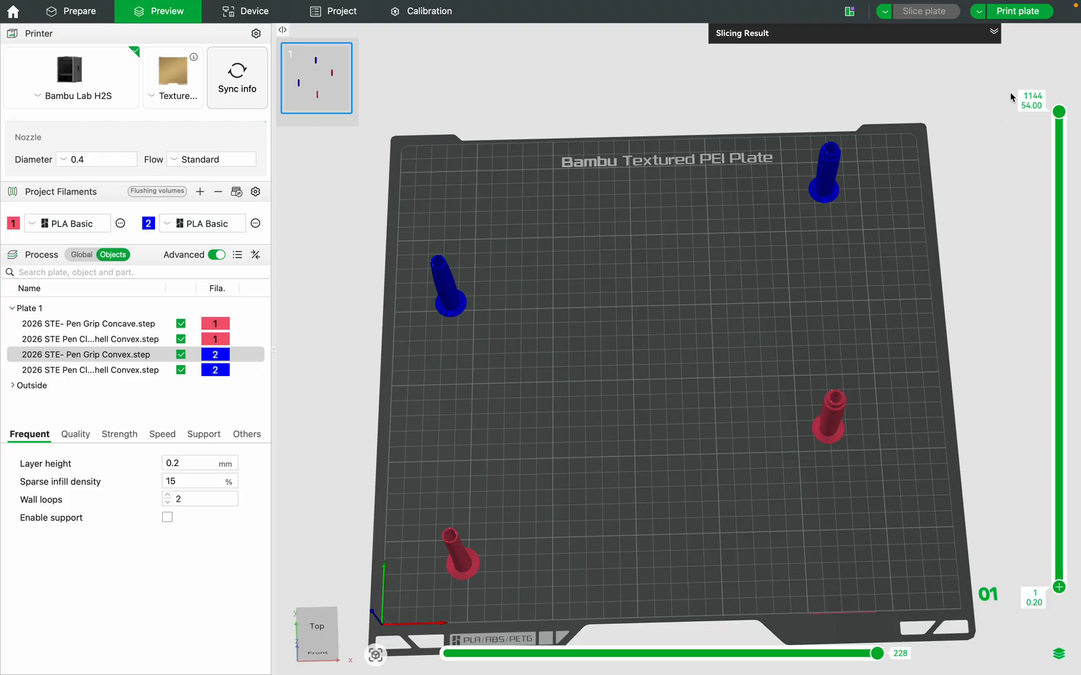
pyautogui.click(993, 31)
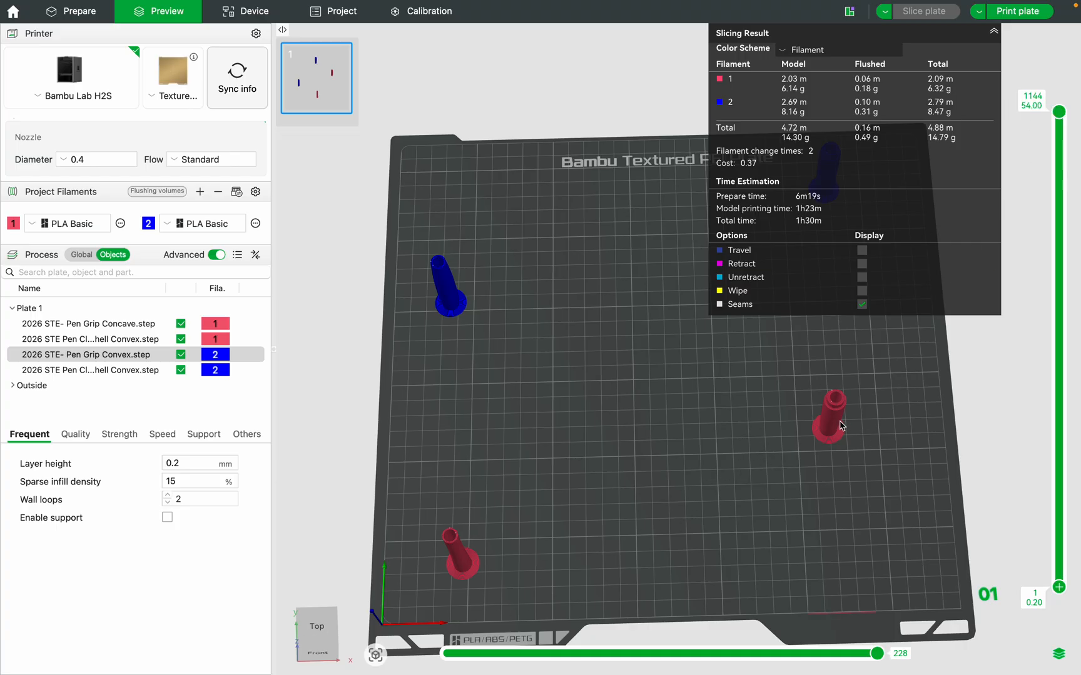
pyautogui.click(992, 32)
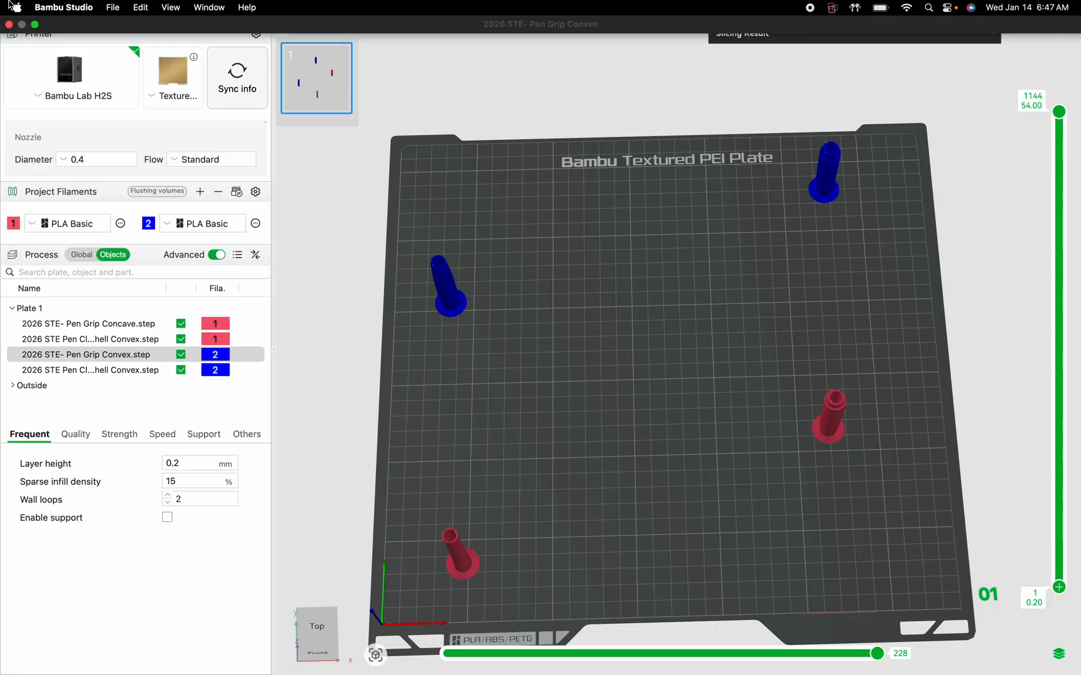
pyautogui.click(112, 7)
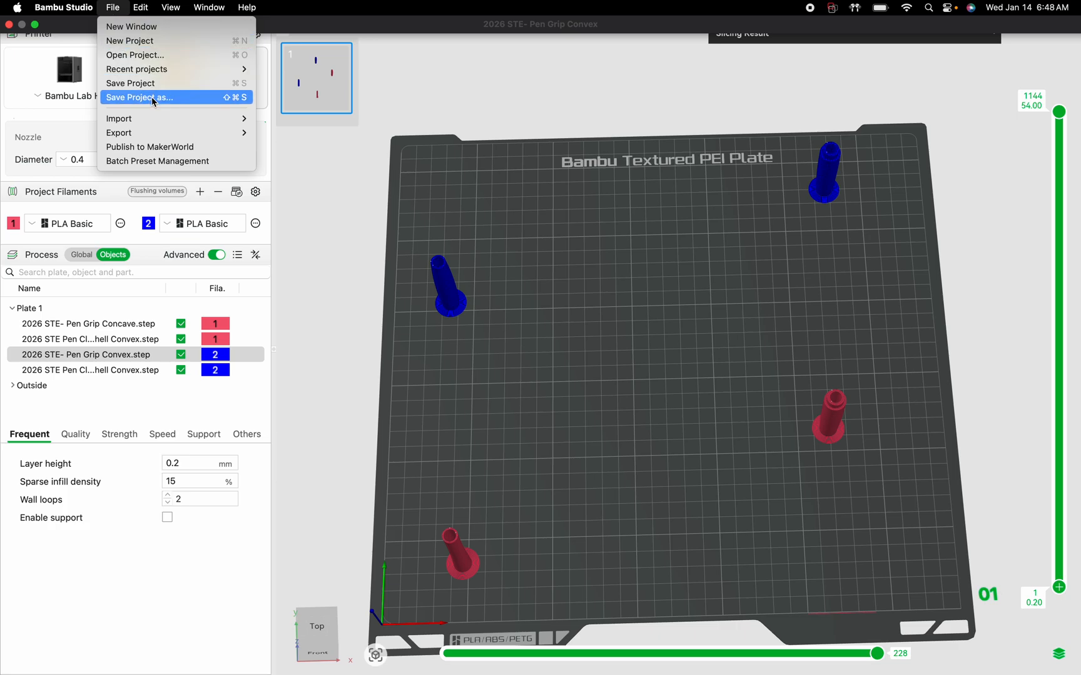
pyautogui.click(329, 11)
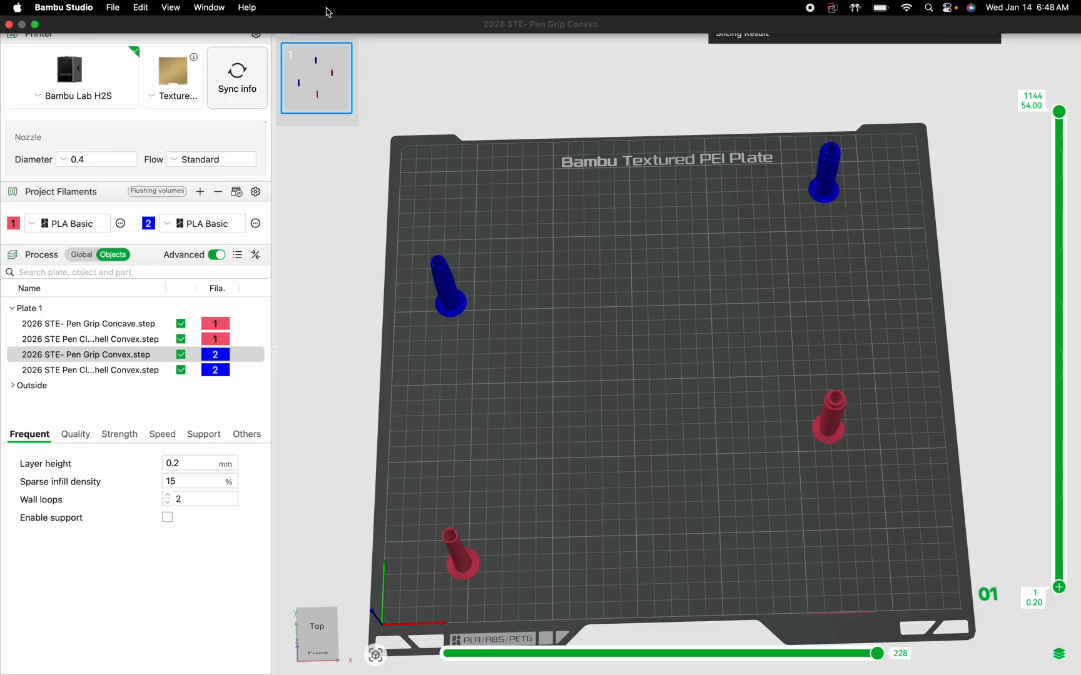